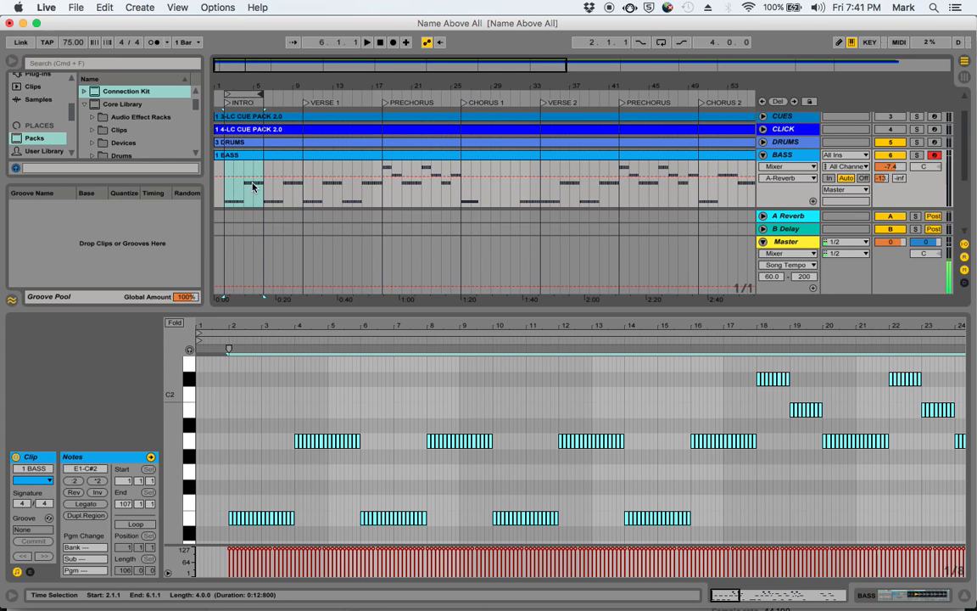
- Play the intro section, stop it, turn on the arrangement loop for bars 2 to 6 and play it again
key("space")
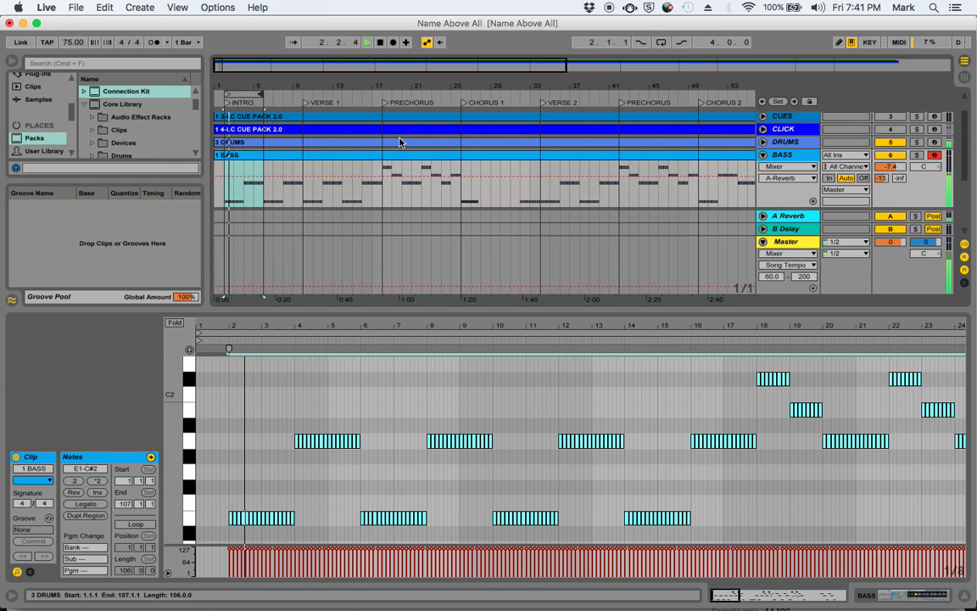
key("space")
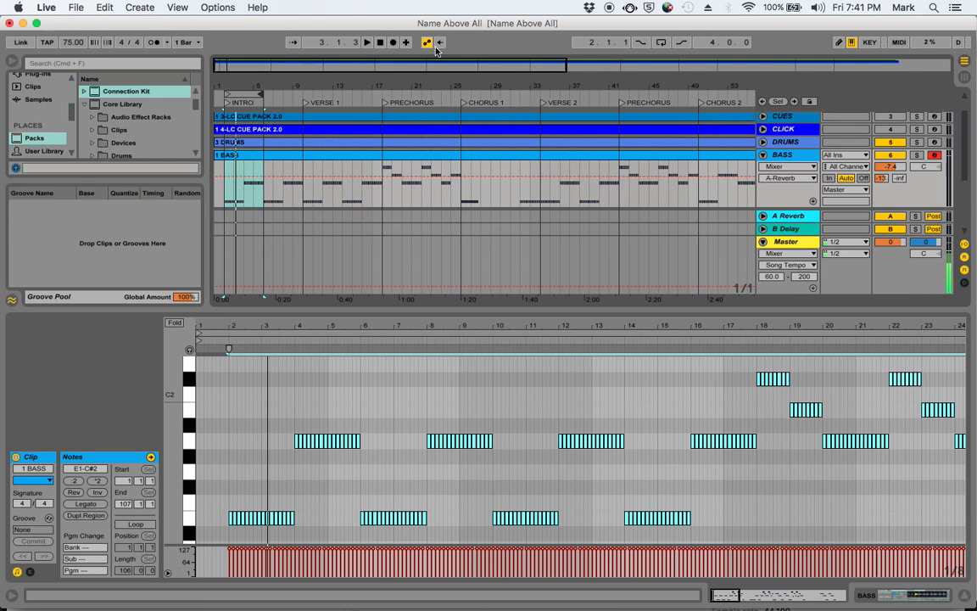
left_click(660, 42)
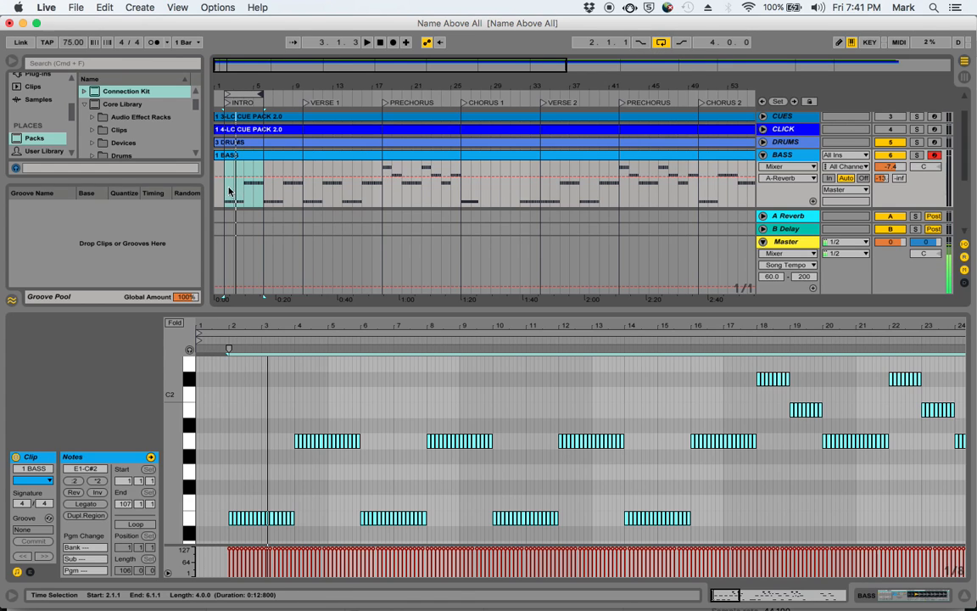
key("space")
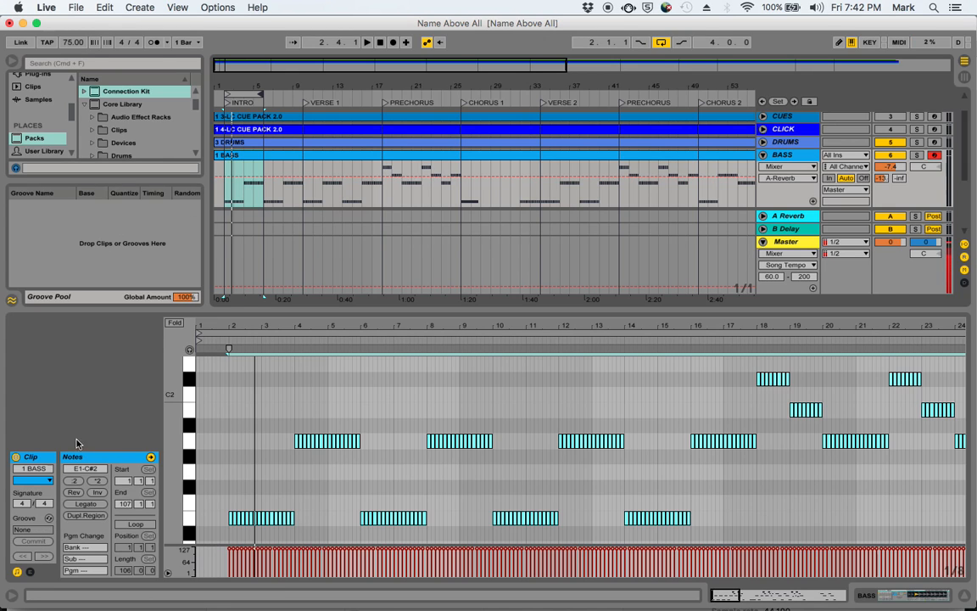
- Select the 1 BASS clip, check its groove choices and hide the Groove Pool
left_click(295, 155)
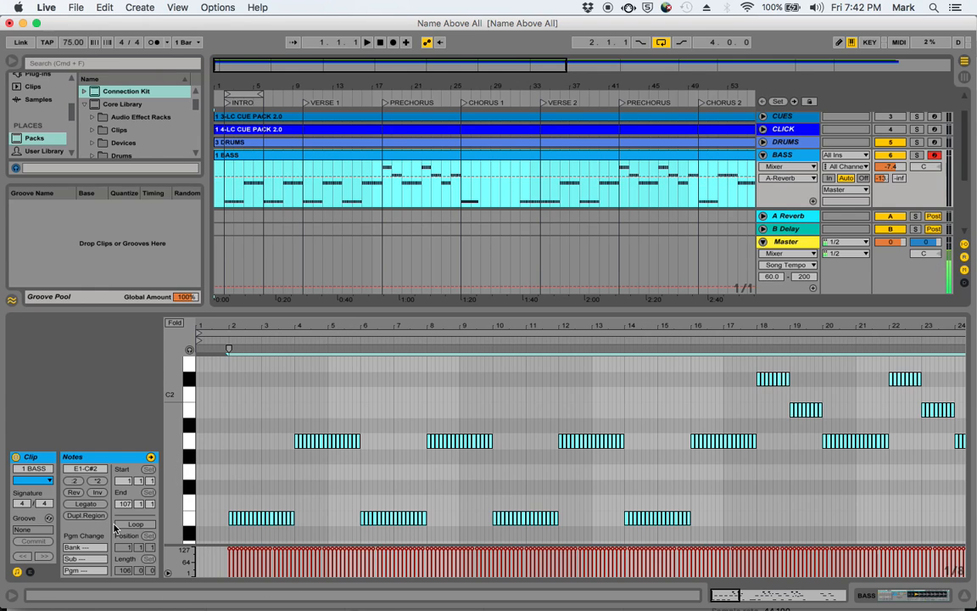
left_click(49, 534)
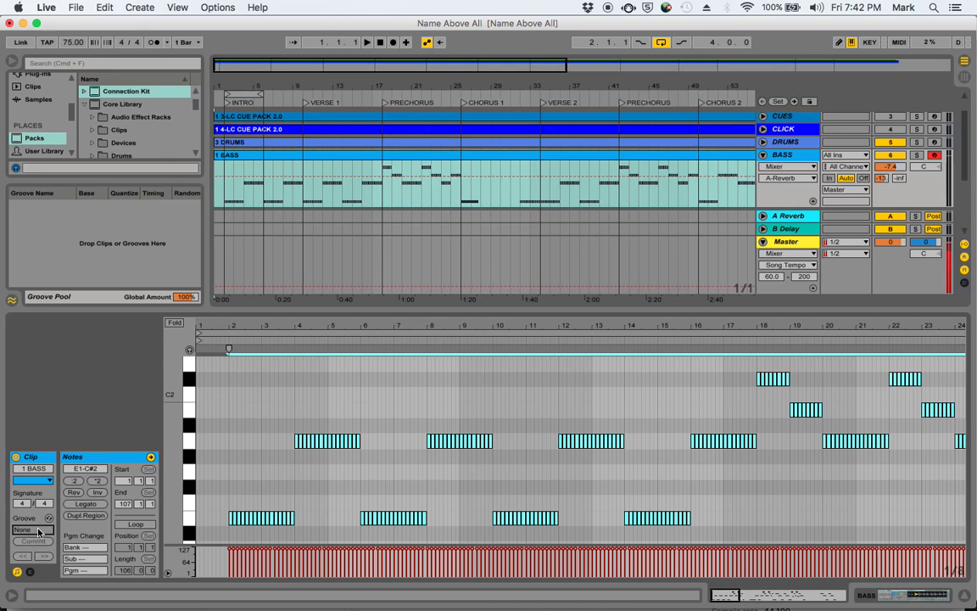
left_click(229, 552)
left_click(12, 299)
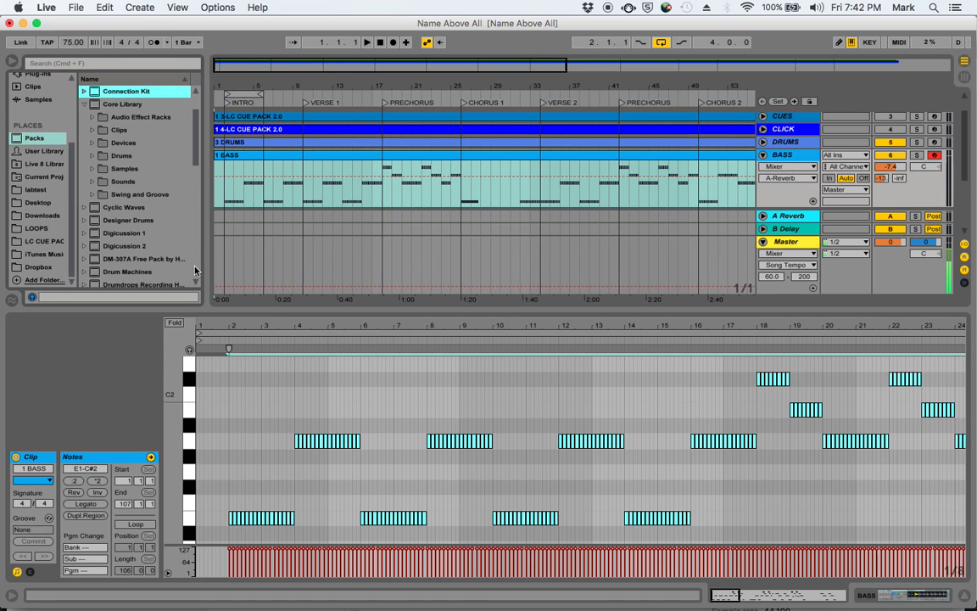
- Browse the Core Library pack's Swing and Groove folder, collapse SP1200 and select the Quantize folder
left_click(38, 135)
scroll(50, 132, "up", 5)
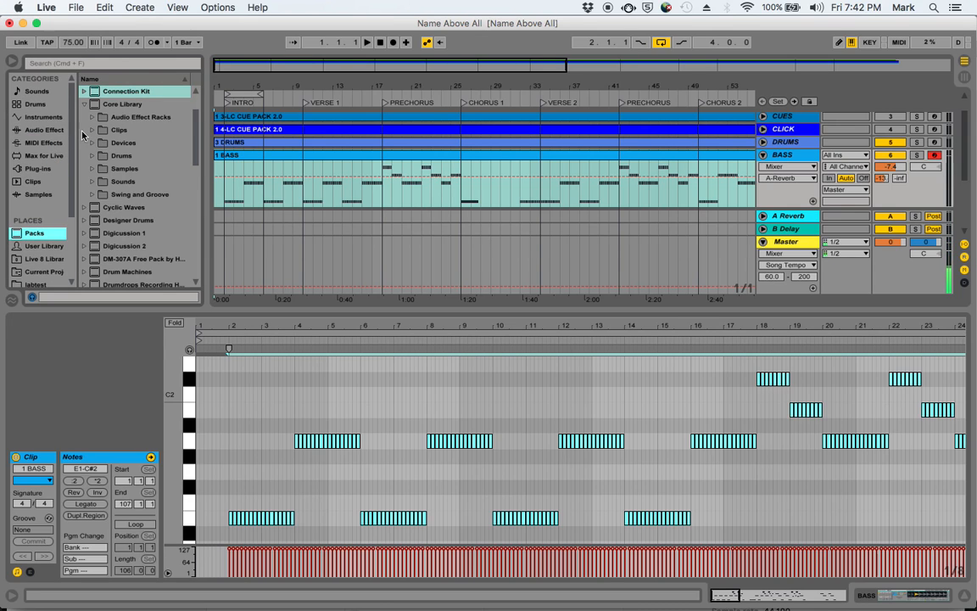
left_click(100, 103)
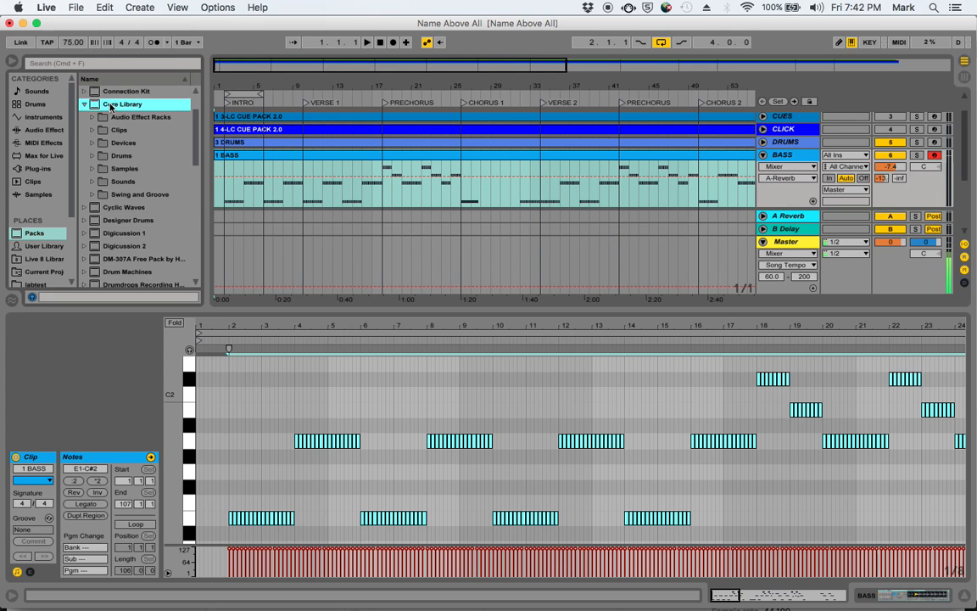
left_click(122, 196)
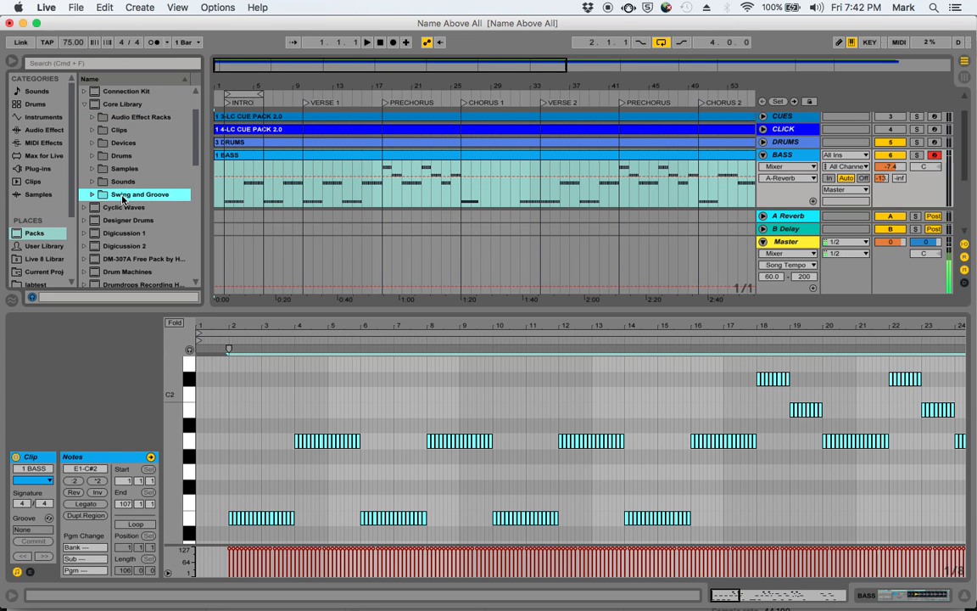
left_click(122, 198)
scroll(122, 199, "down", 6)
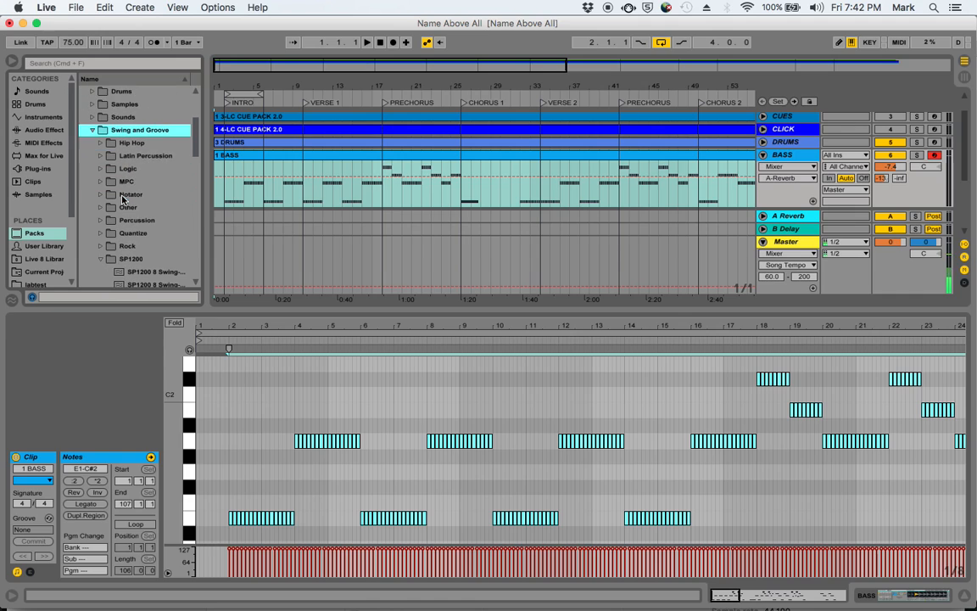
left_click(123, 221)
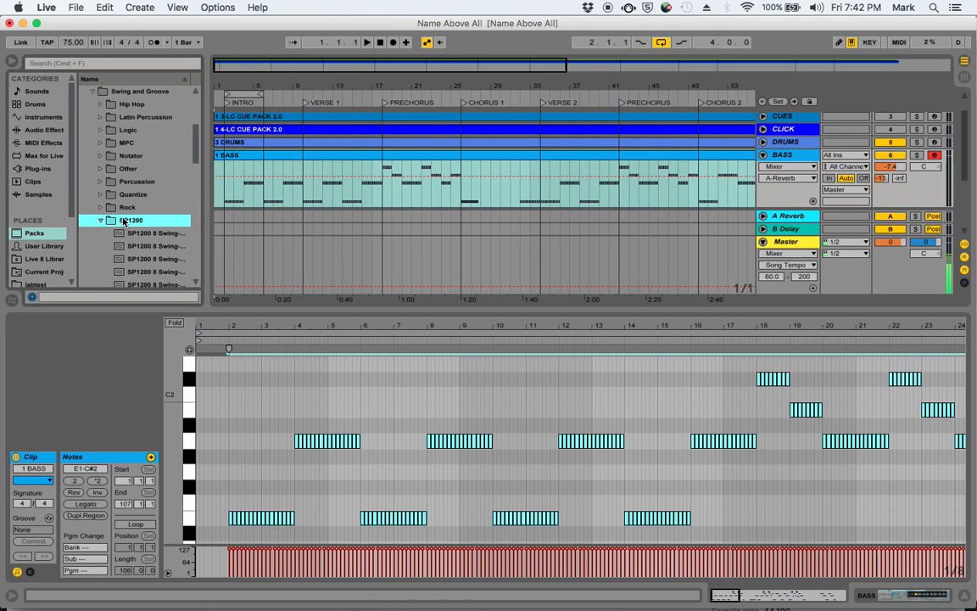
left_click(124, 220)
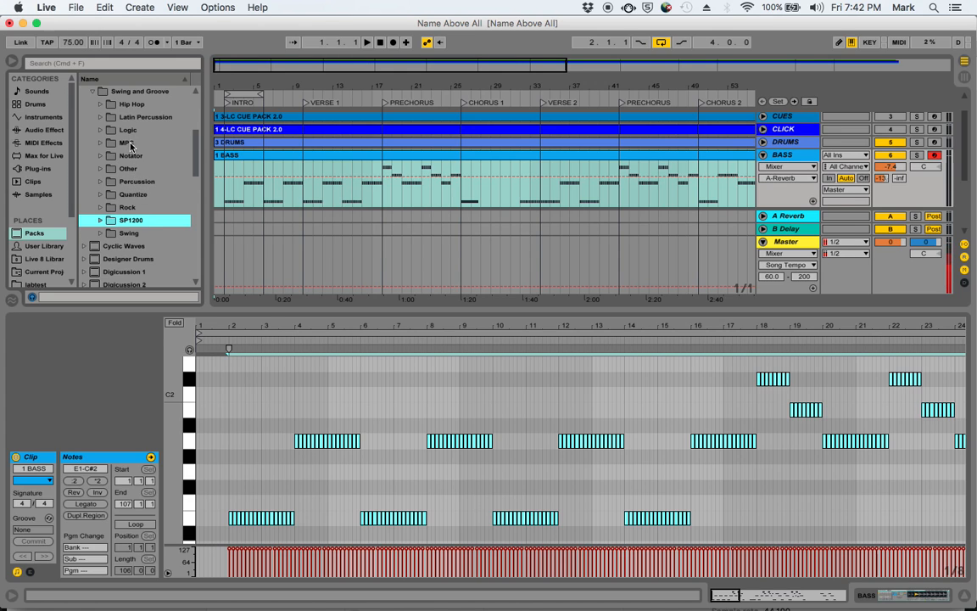
left_click(131, 195)
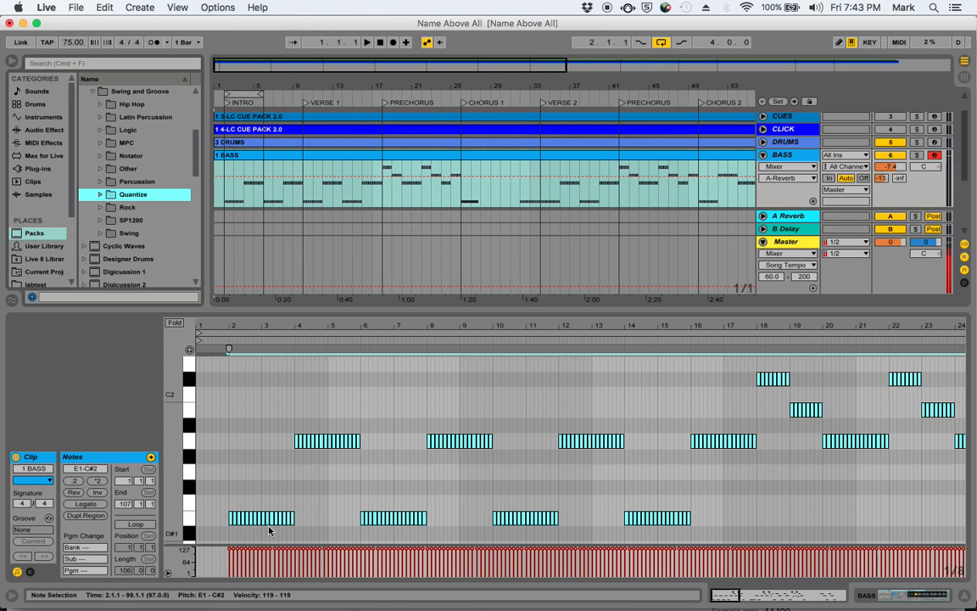
- Quantize all notes of the bass clip to 1/8, adjusting note starts and ends at 100 % amount
left_click(240, 517)
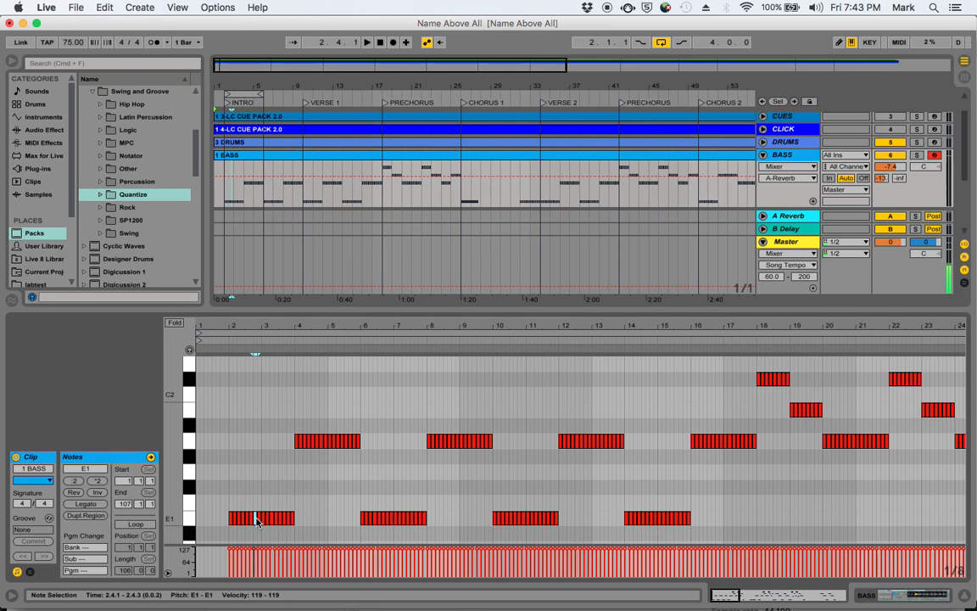
left_click(234, 518)
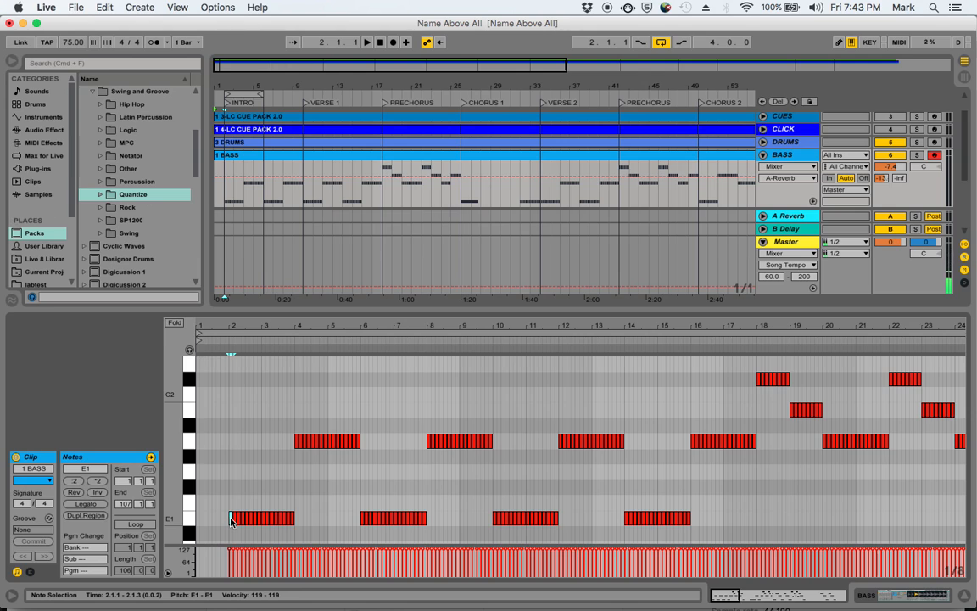
key("super+a")
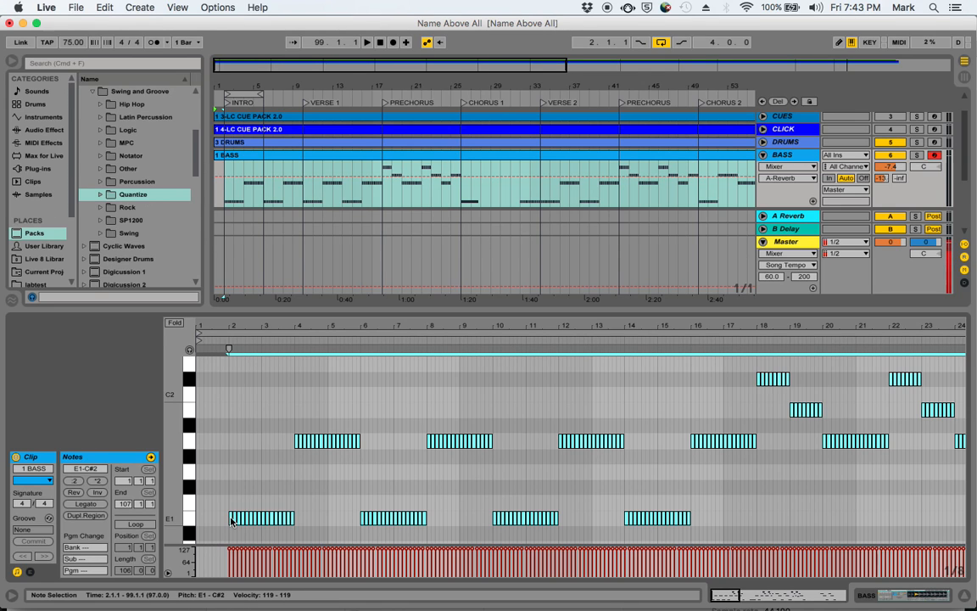
right_click(230, 520)
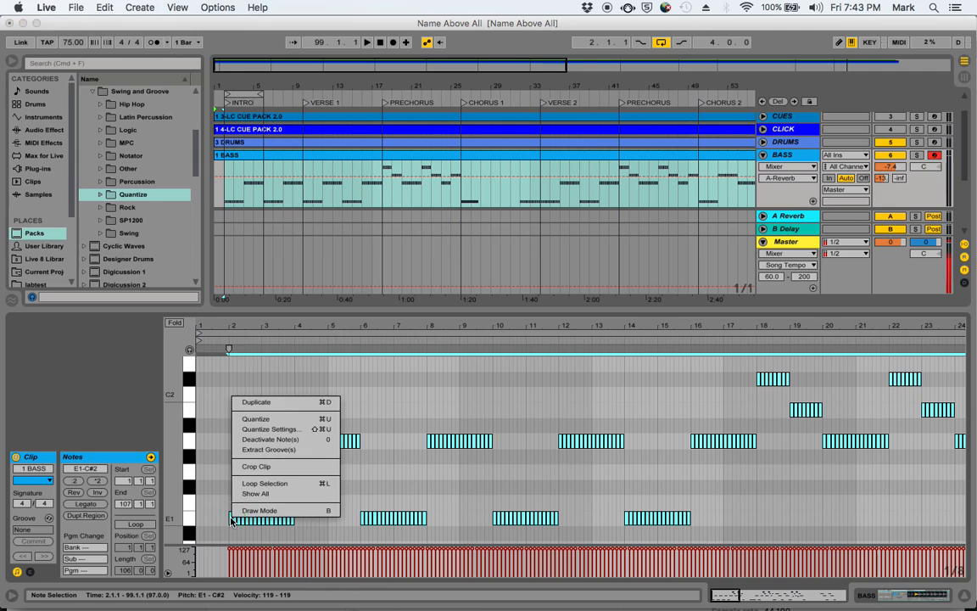
left_click(265, 429)
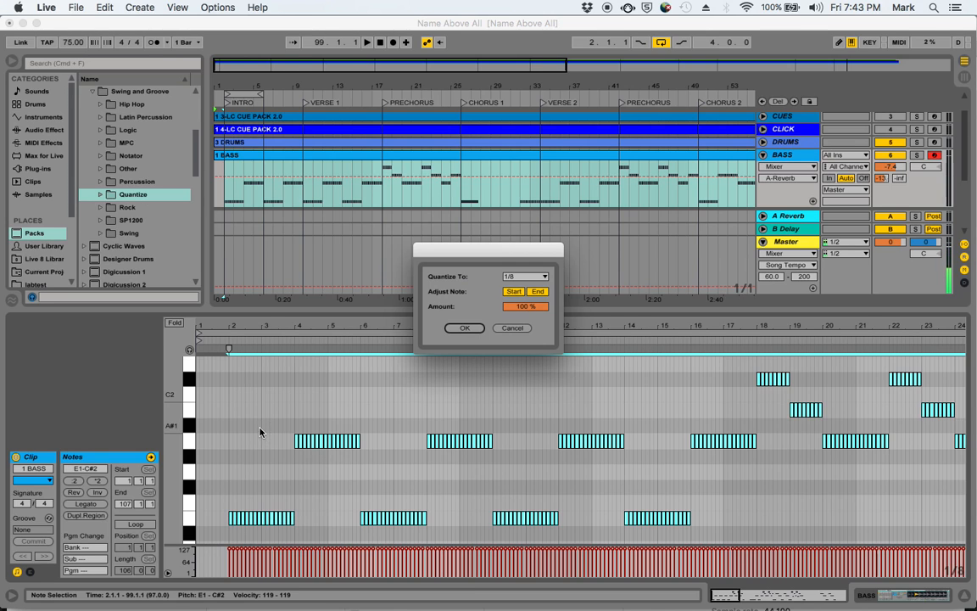
left_click(515, 279)
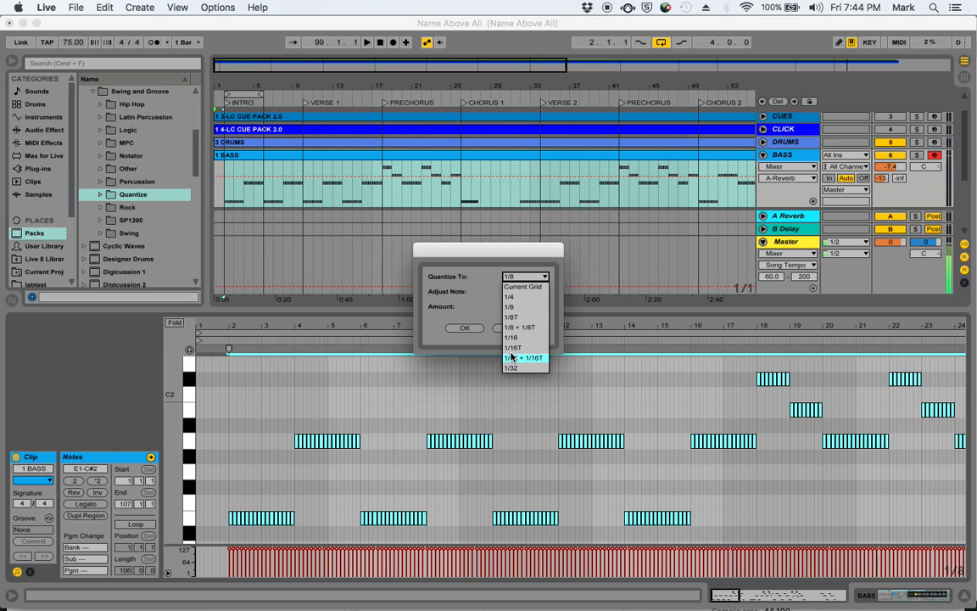
left_click(513, 279)
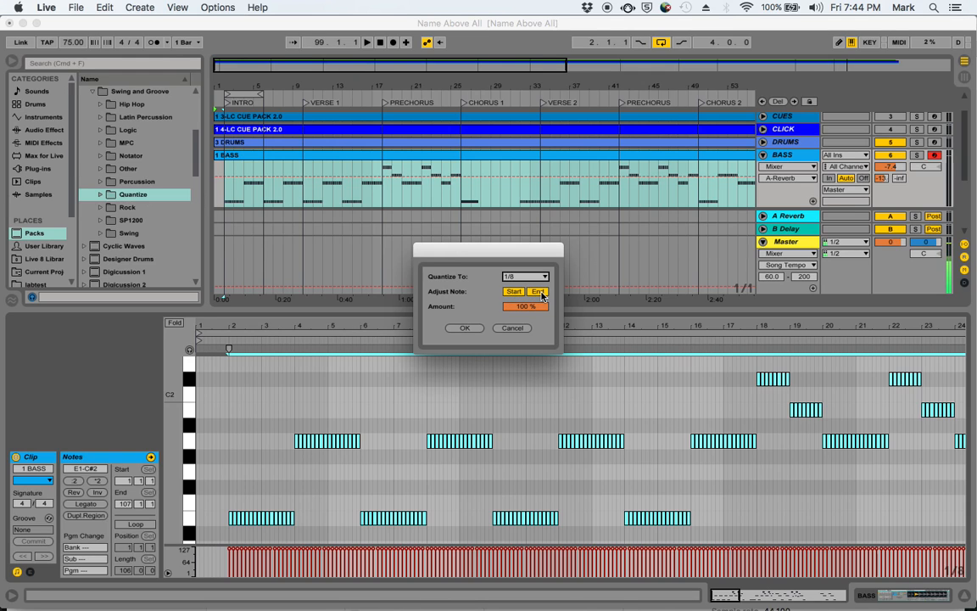
left_click_drag(535, 305, 535, 343)
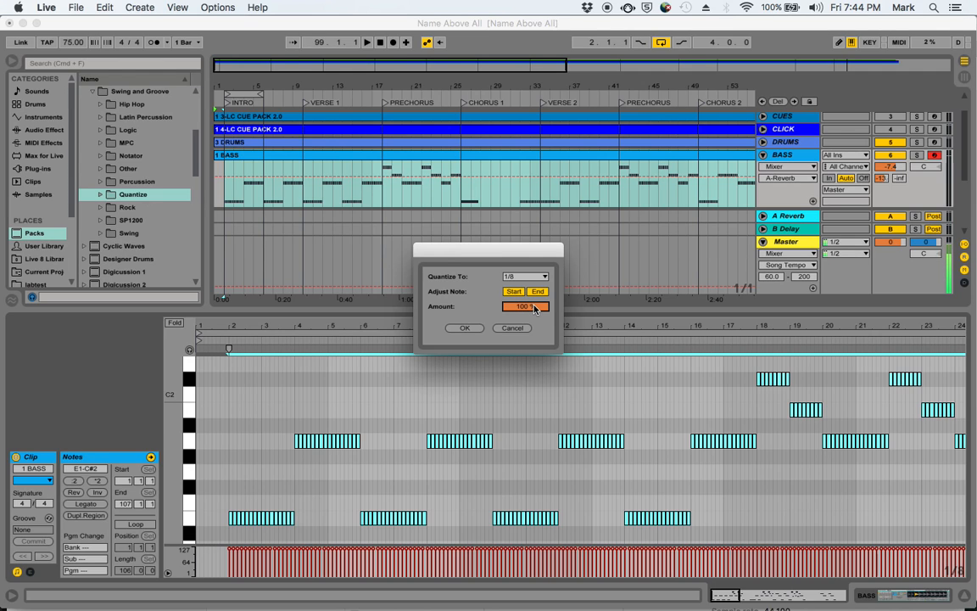
left_click(464, 328)
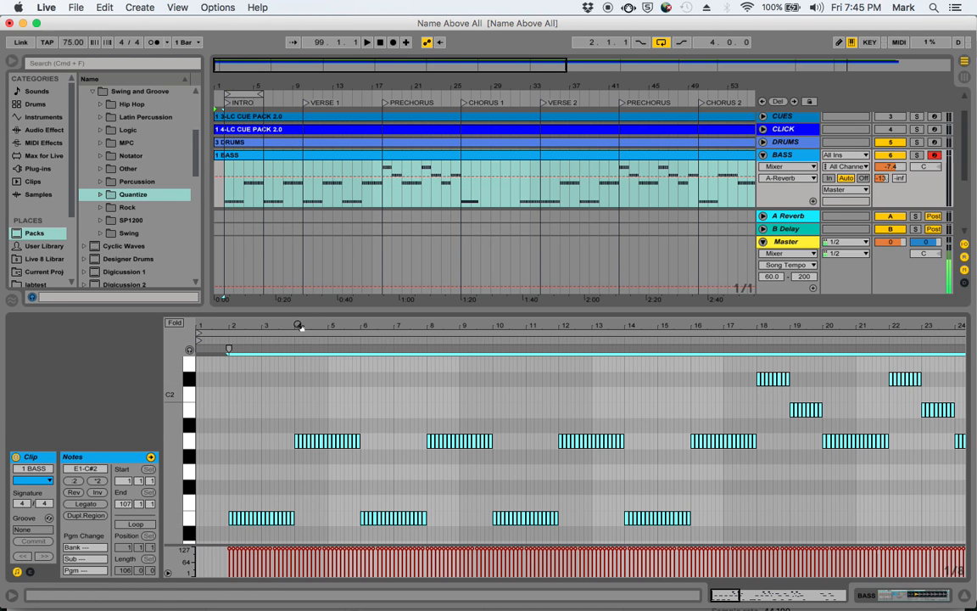
- Shift the A1 note at the start of bar 4 slightly earlier, off the grid
left_click_drag(293, 325, 293, 489)
left_click_drag(407, 440, 395, 441)
left_click(399, 442)
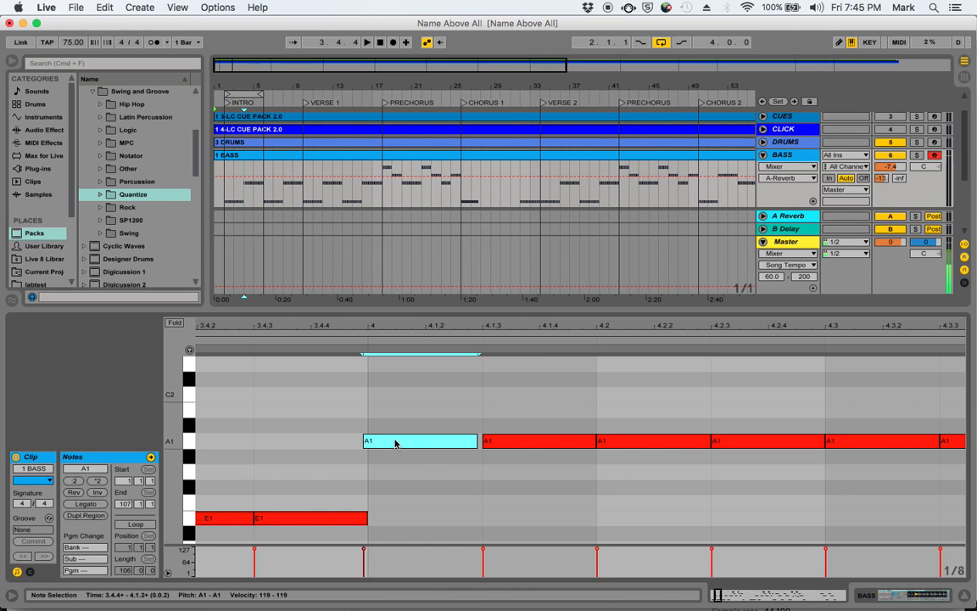
- Quantize the off-grid A1 note near bar 4 to 1/8, adjusting its start and end at 100 %
left_click(417, 462)
left_click(415, 447)
right_click(415, 443)
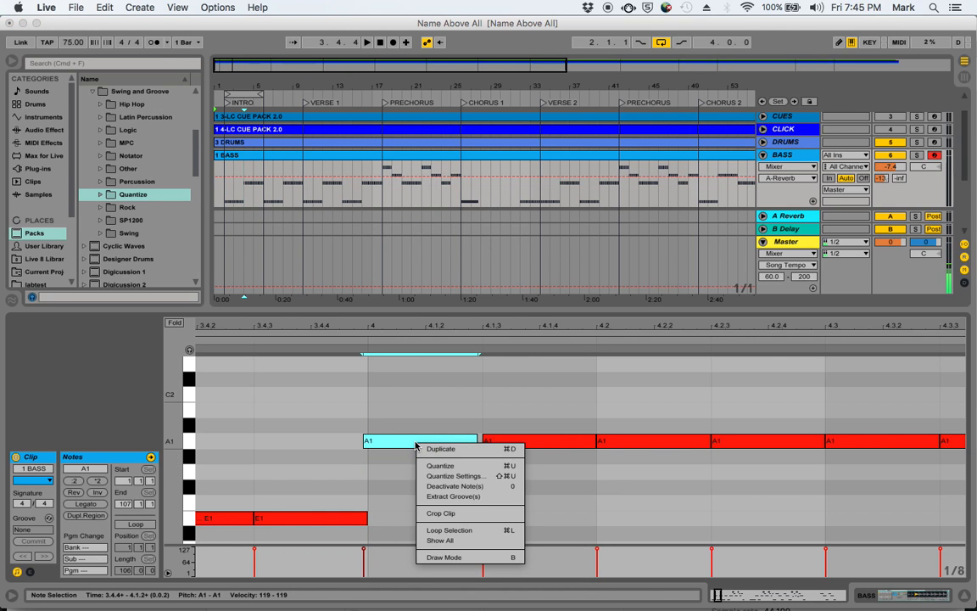
left_click(430, 475)
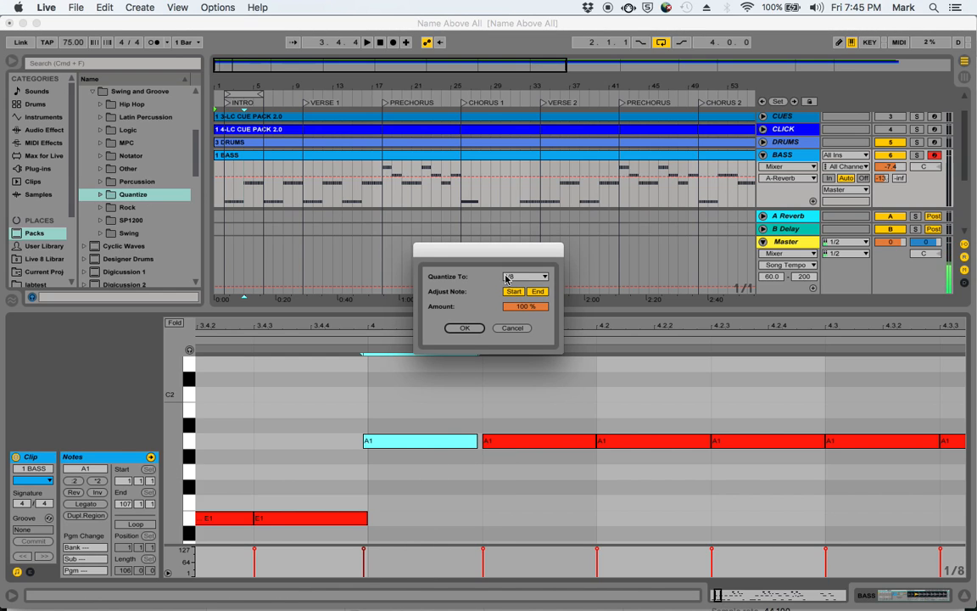
left_click(466, 328)
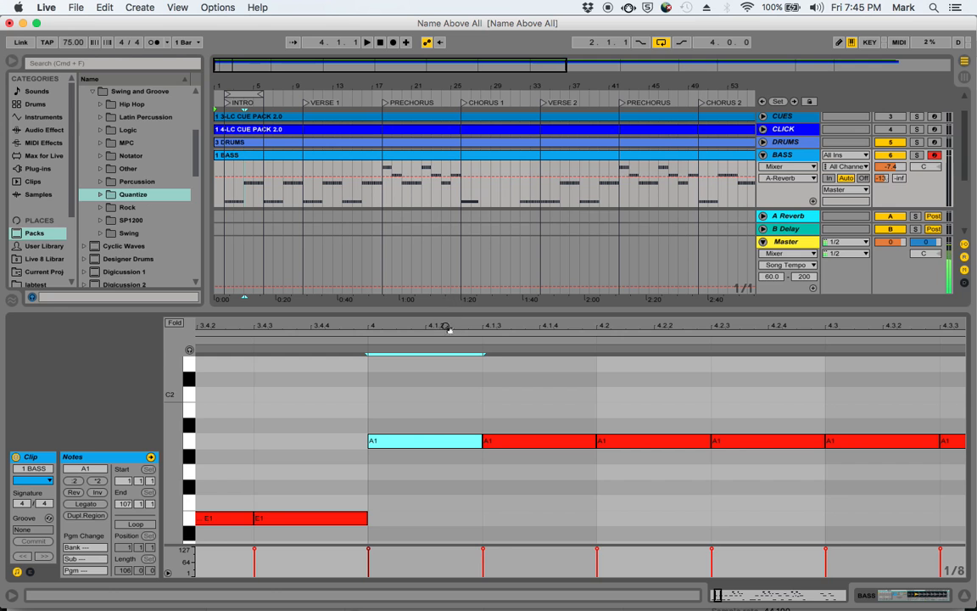
- Select all notes in the bass clip, turn on groove hot-swapping and start playback of the looped intro
left_click_drag(514, 324, 514, 254)
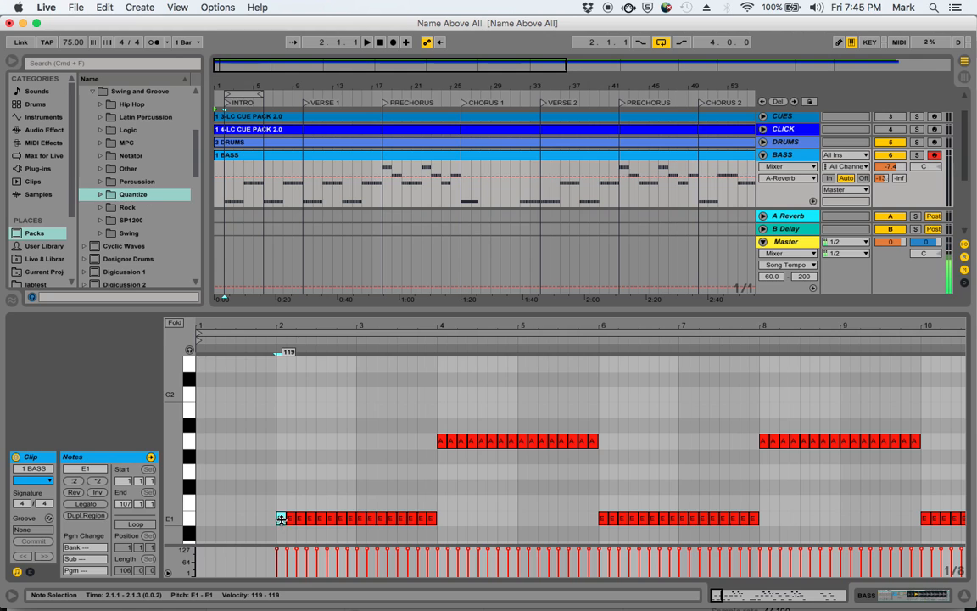
key("super+a")
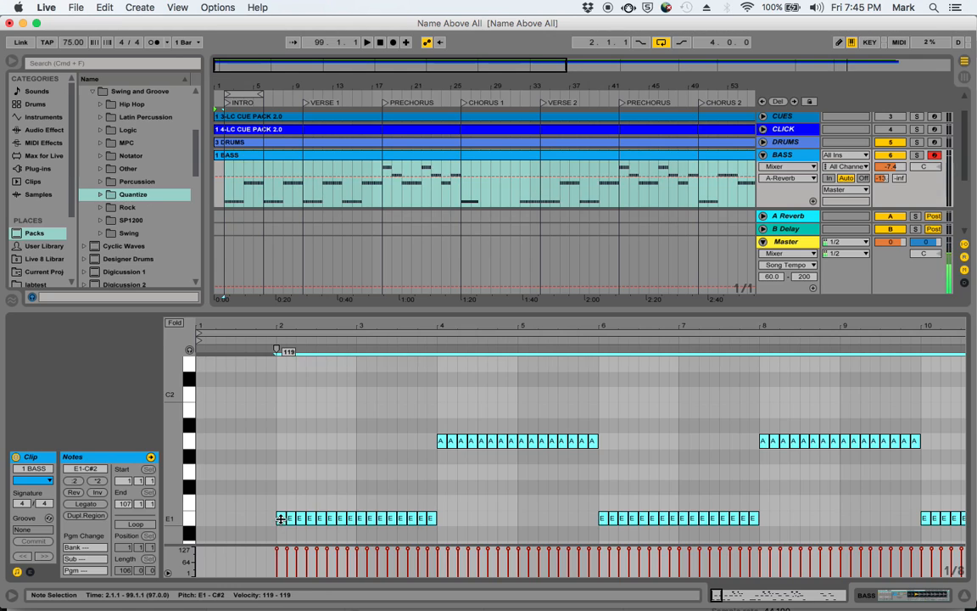
left_click(48, 519)
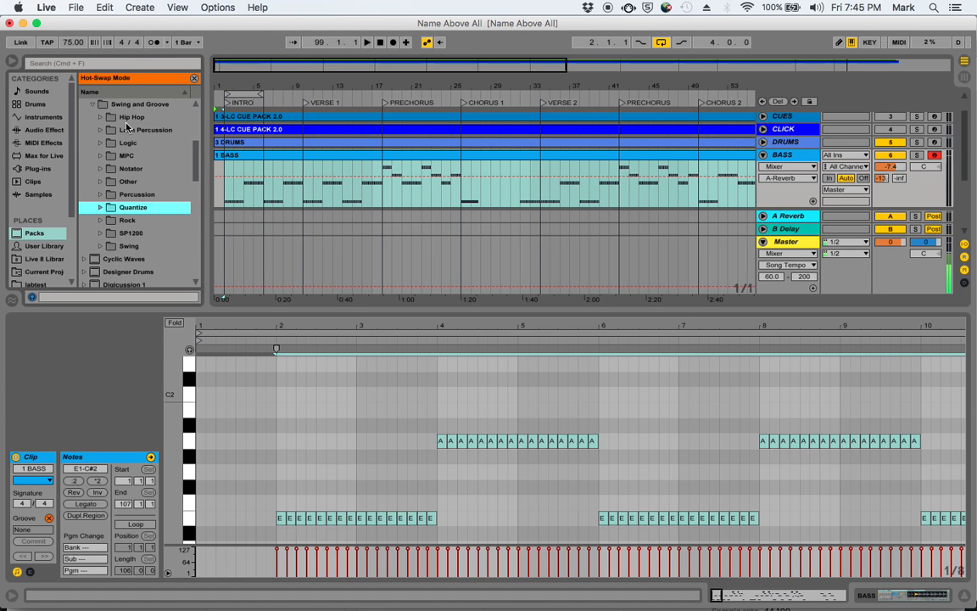
key("Left")
key("space")
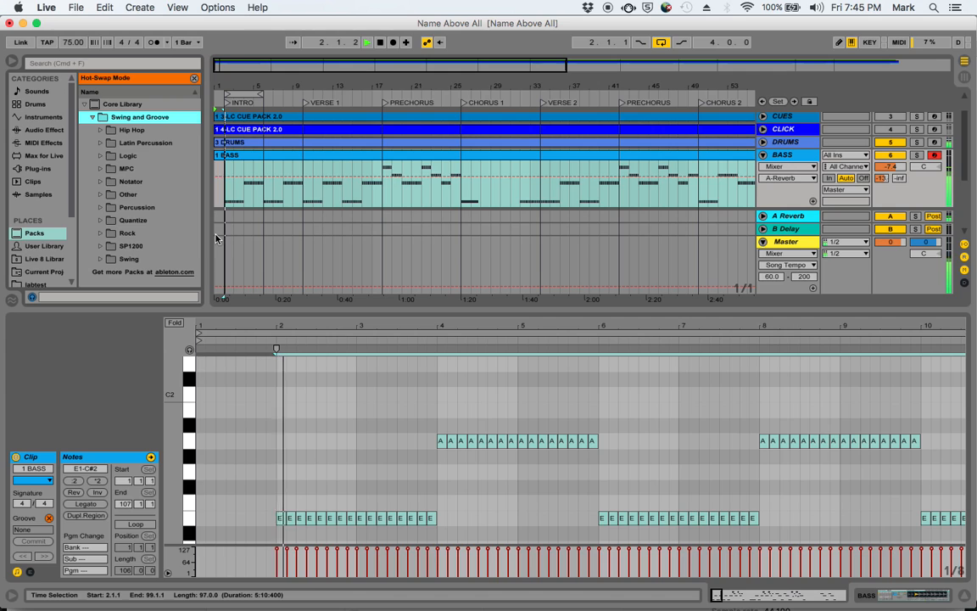
- Apply the Hip Hop groove Breakbeat 137.agr to the 1 BASS clip and commit it to the notes
left_click(130, 133)
double_click(130, 134)
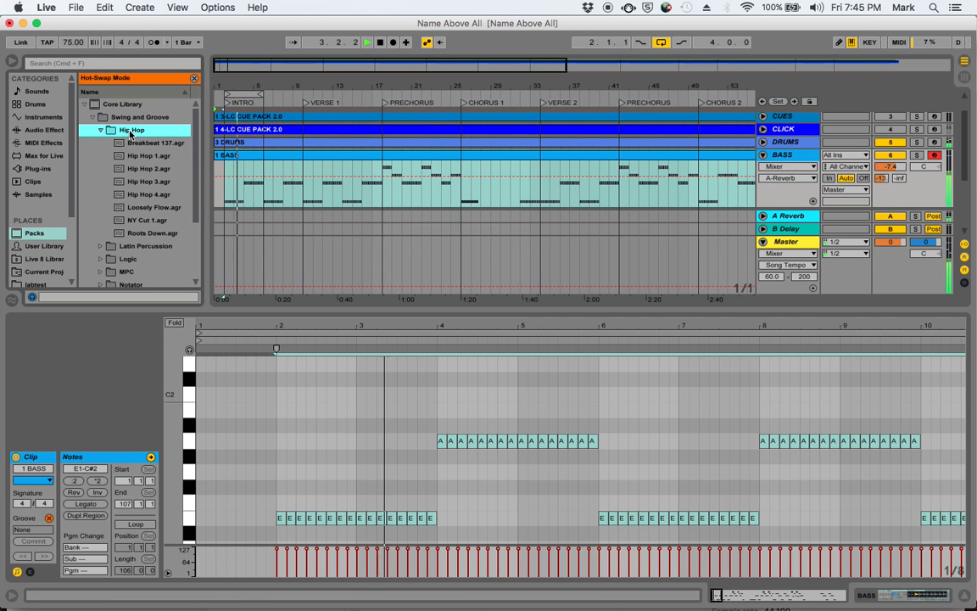
key("Down")
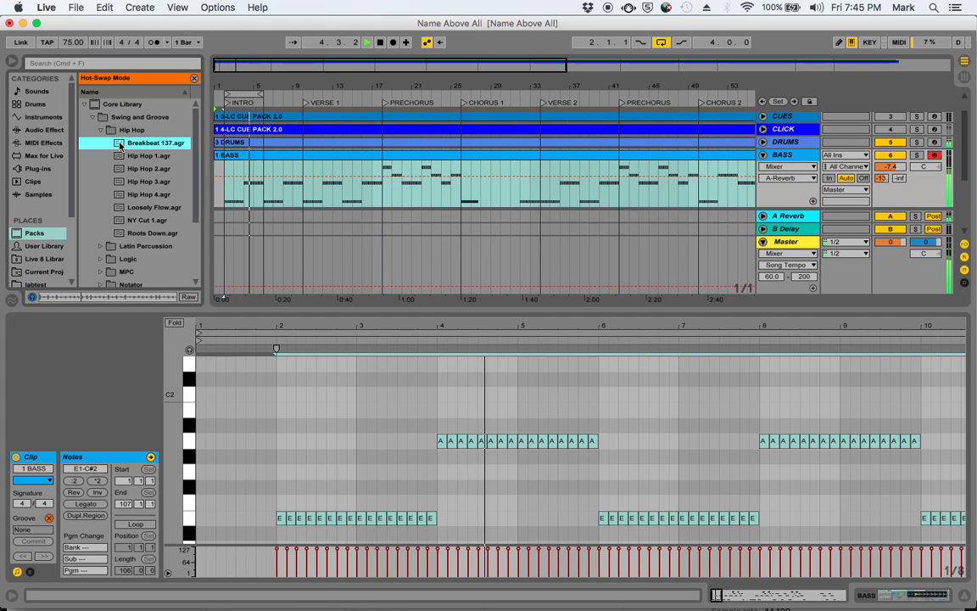
double_click(119, 144)
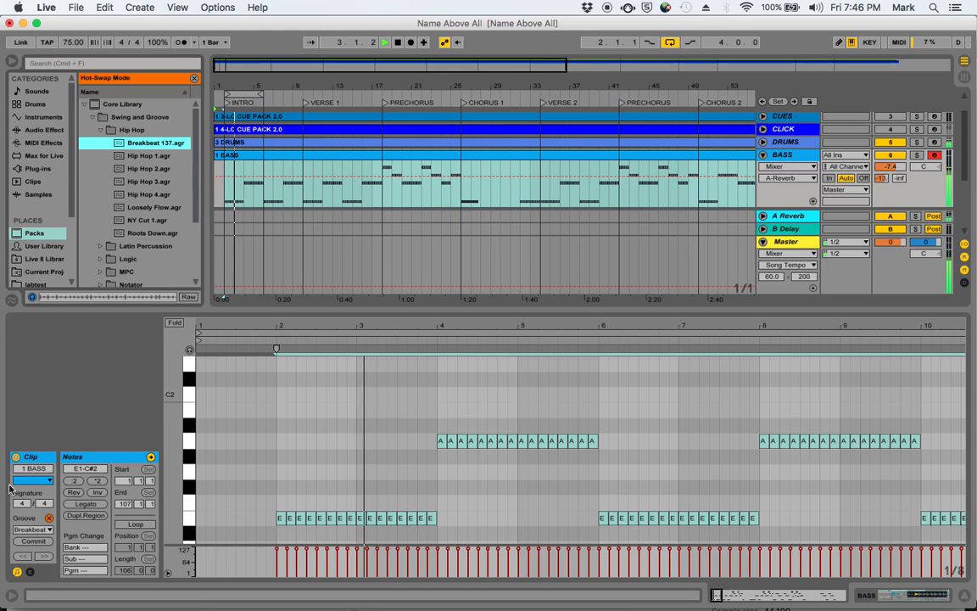
left_click(33, 541)
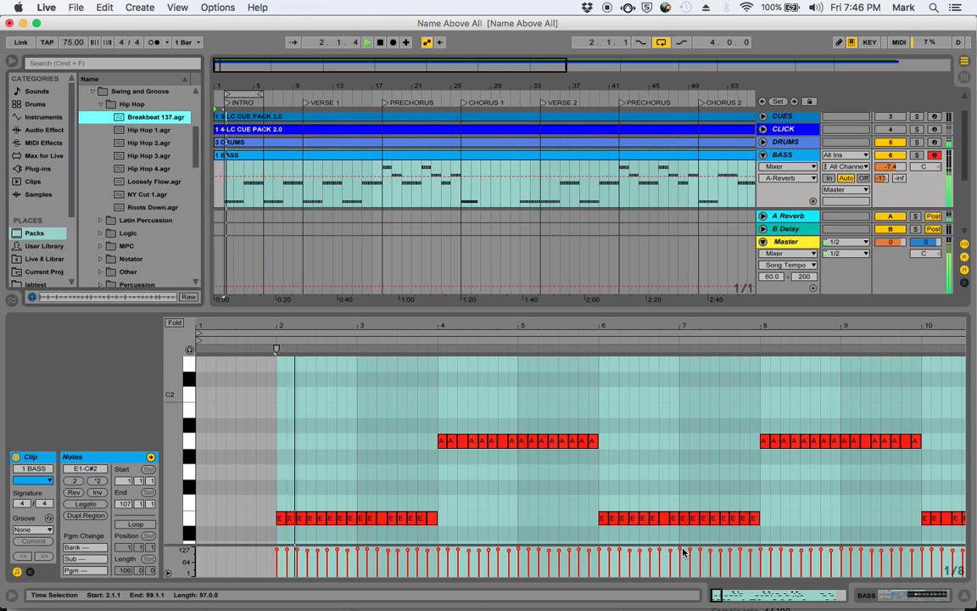
- Examine how far the committed groove moved the bass notes off the grid, looking closely at the E1 notes in bar 3
scroll(741, 535, "right", 10)
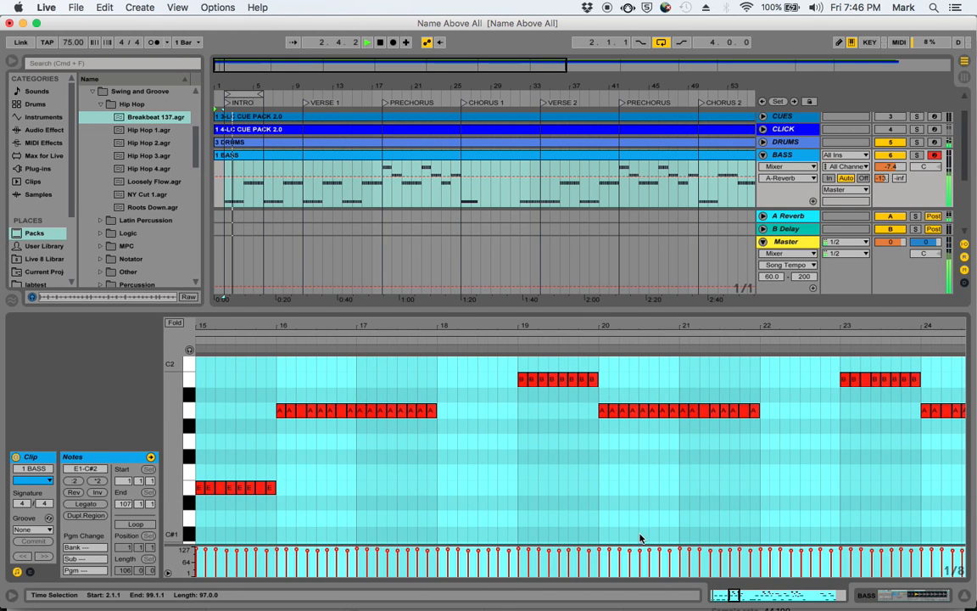
scroll(641, 539, "left", 10)
scroll(640, 539, "up", 3)
scroll(640, 539, "up", 5)
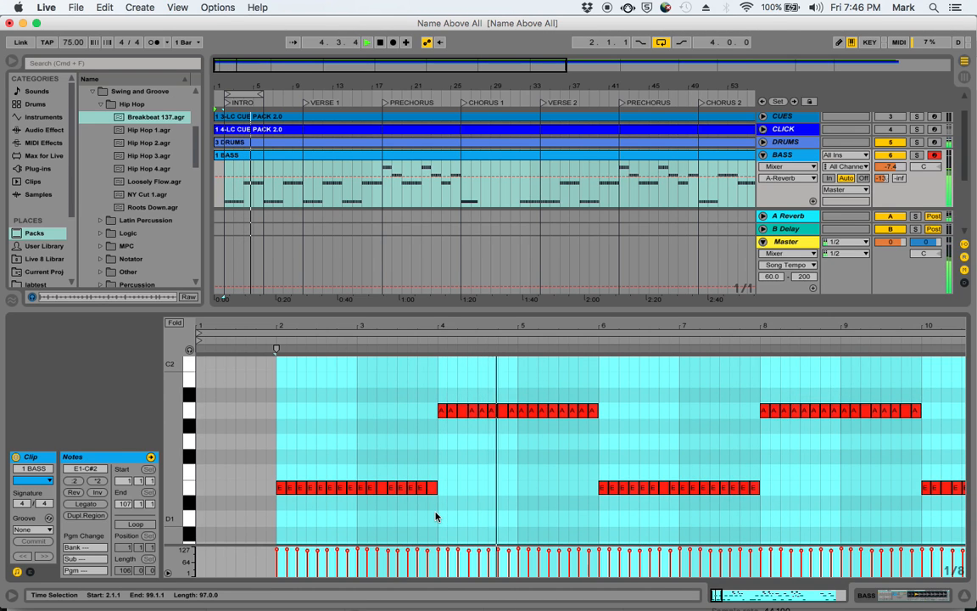
left_click_drag(372, 328, 372, 466)
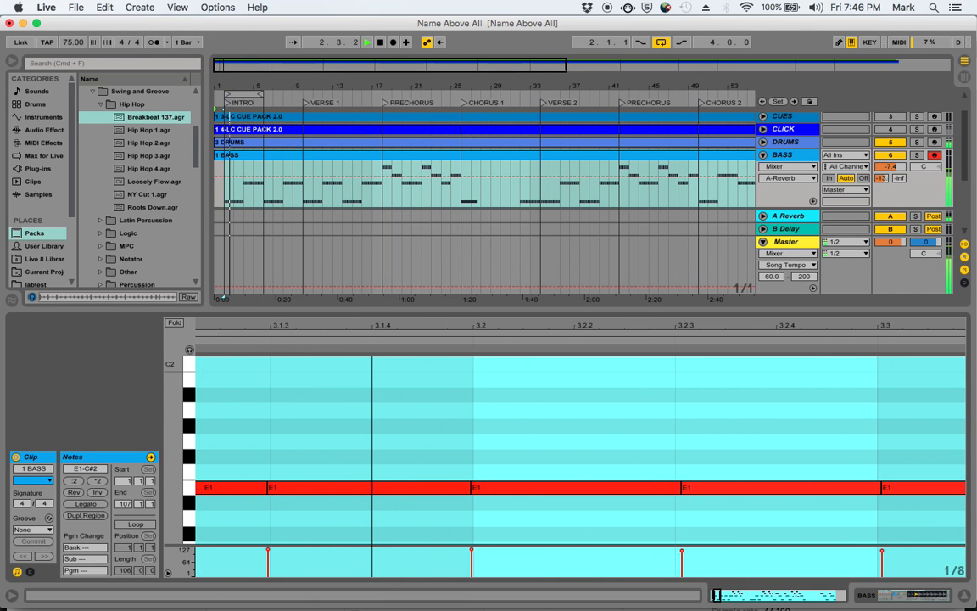
mouse_move(371, 466)
left_mouse_down()
mouse_move(371, 479)
mouse_move(372, 453)
left_mouse_up()
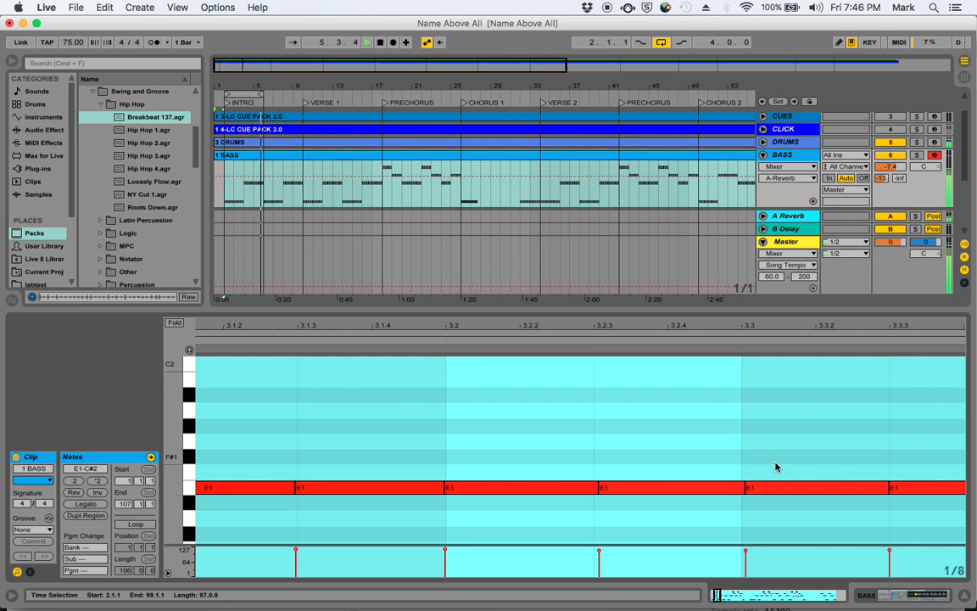
left_click_drag(633, 325, 633, 157)
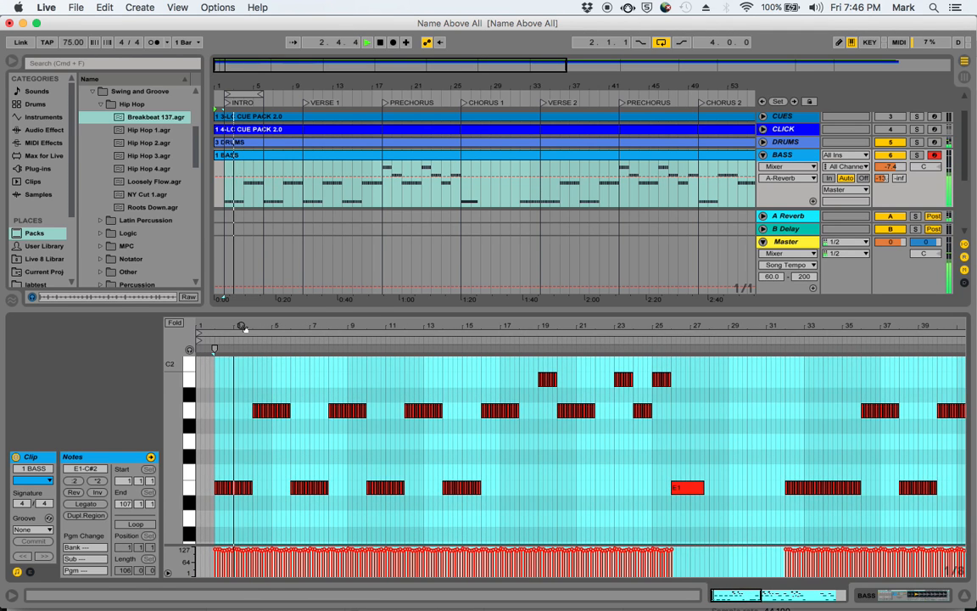
- Undo the commit of the Breakbeat 137 groove on the 1 BASS clip
left_click_drag(890, 169, 890, 149)
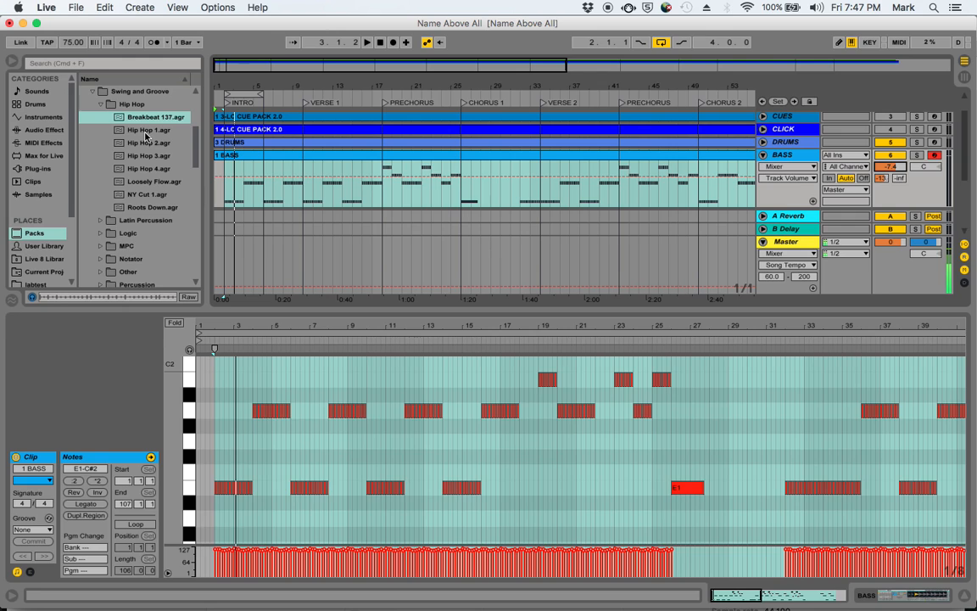
key("super+z")
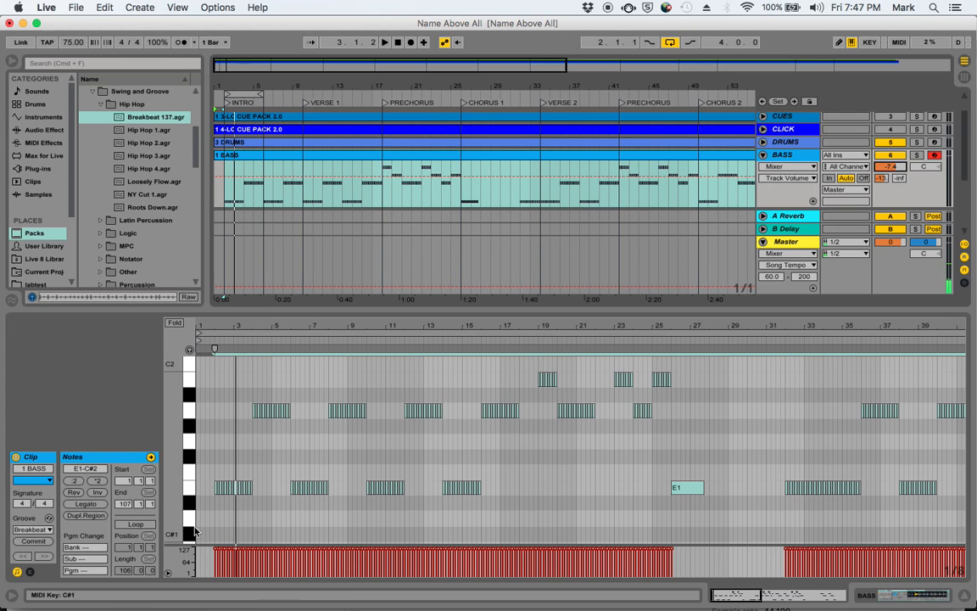
- Load the Hip Hop 1, Hip Hop 2, Hip Hop 3 and Hip Hop 4 grooves so the bass clip can use them
left_click(50, 530)
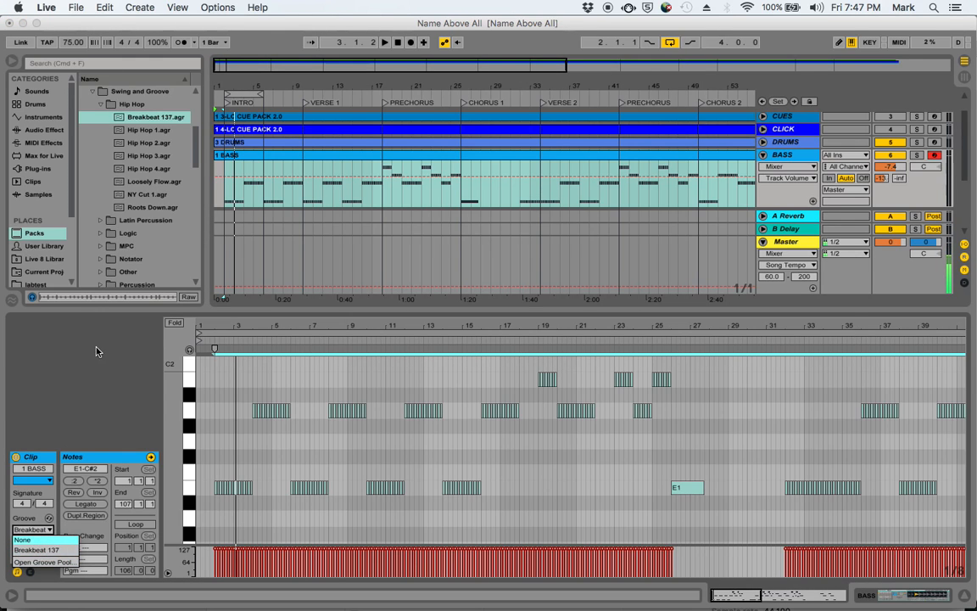
left_click(133, 137)
left_click(133, 137)
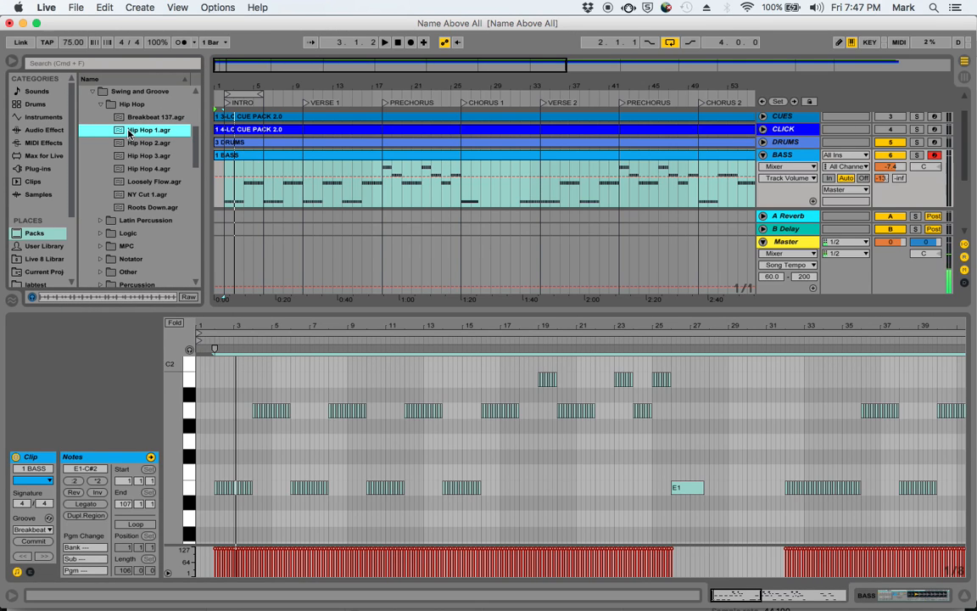
left_click(146, 143)
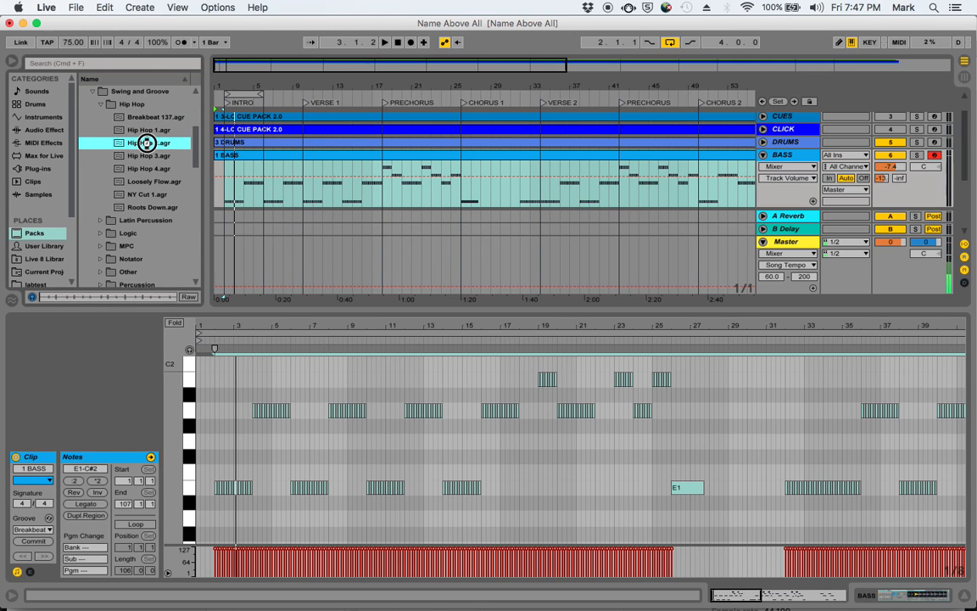
left_click(147, 155)
left_click(140, 169)
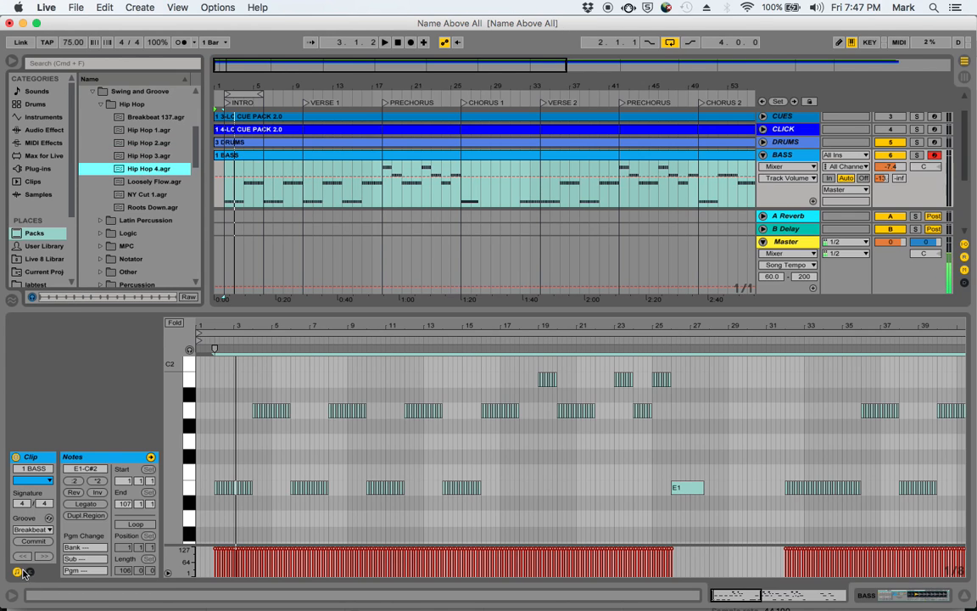
- Set the bass clip's groove to None and start playback of the looped intro
left_click(35, 528)
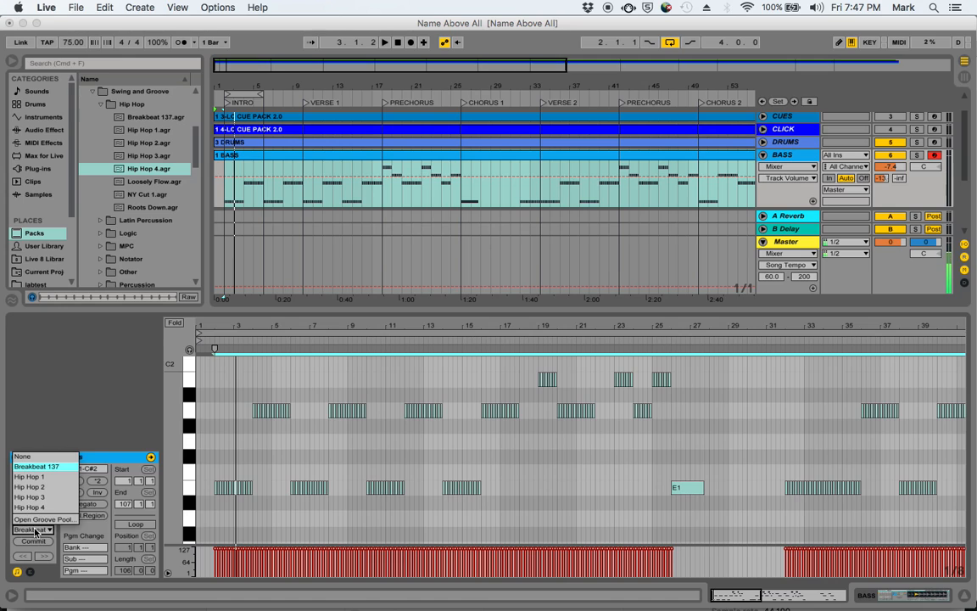
left_click(39, 458)
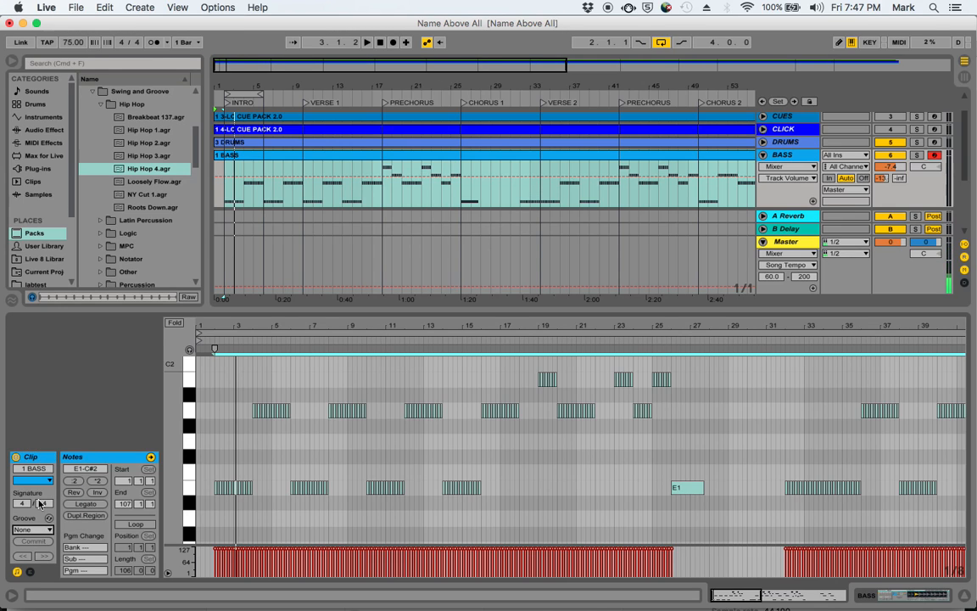
key("space")
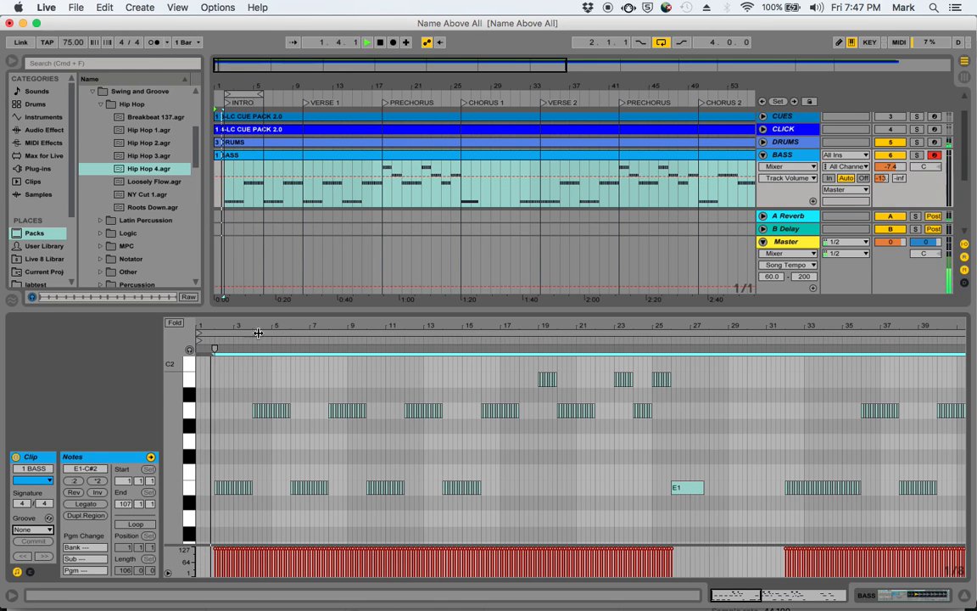
- Audition the Breakbeat 137 and Hip Hop 1 grooves on the playing bass clip, settling on Hip Hop 2
left_click(47, 530)
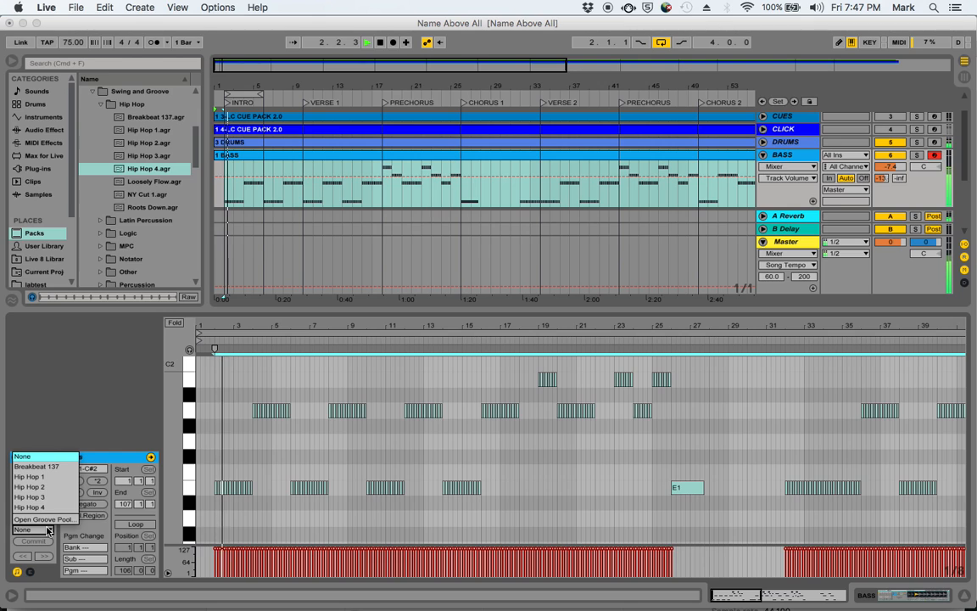
left_click(43, 466)
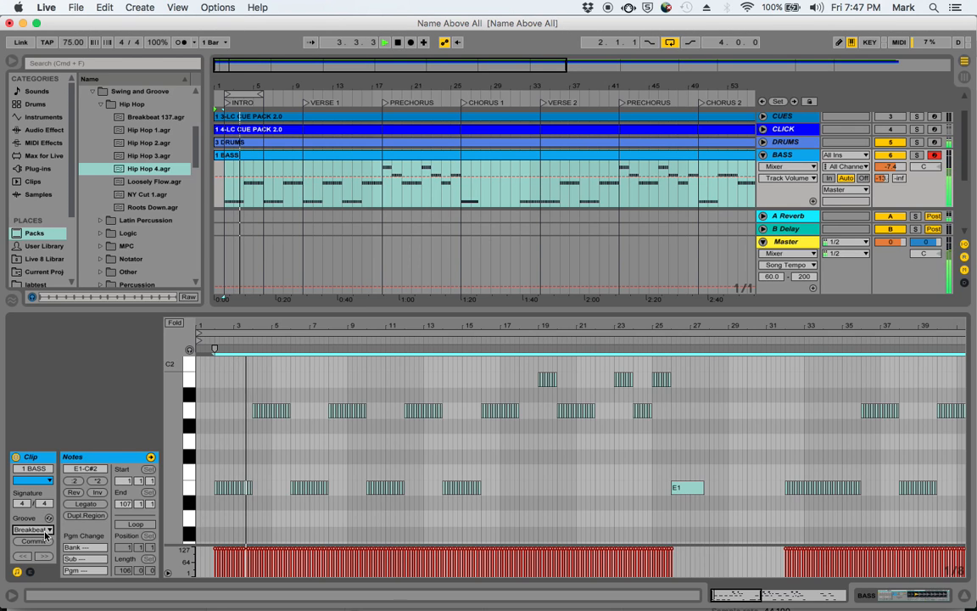
left_click(38, 529)
left_click(46, 477)
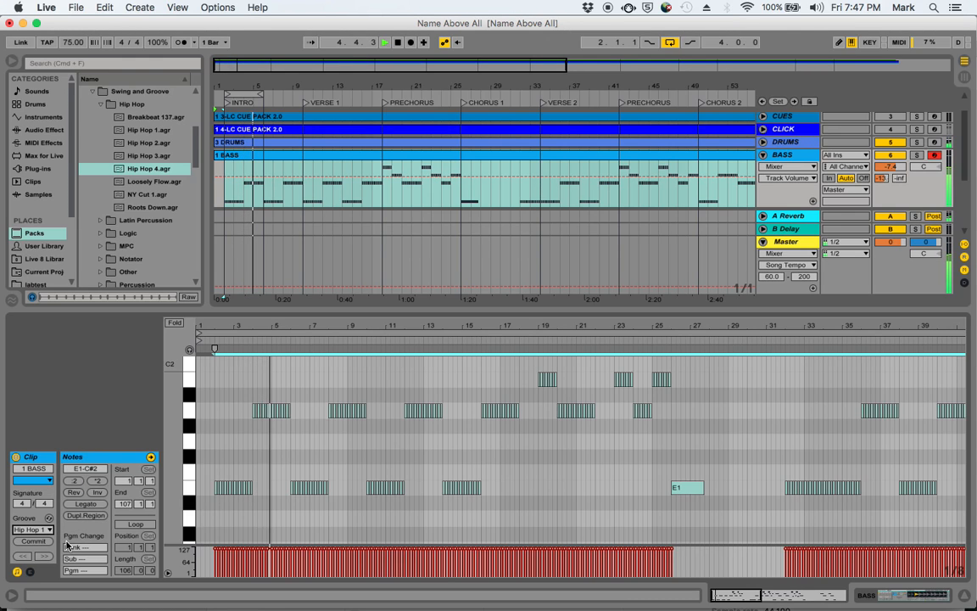
left_click(38, 529)
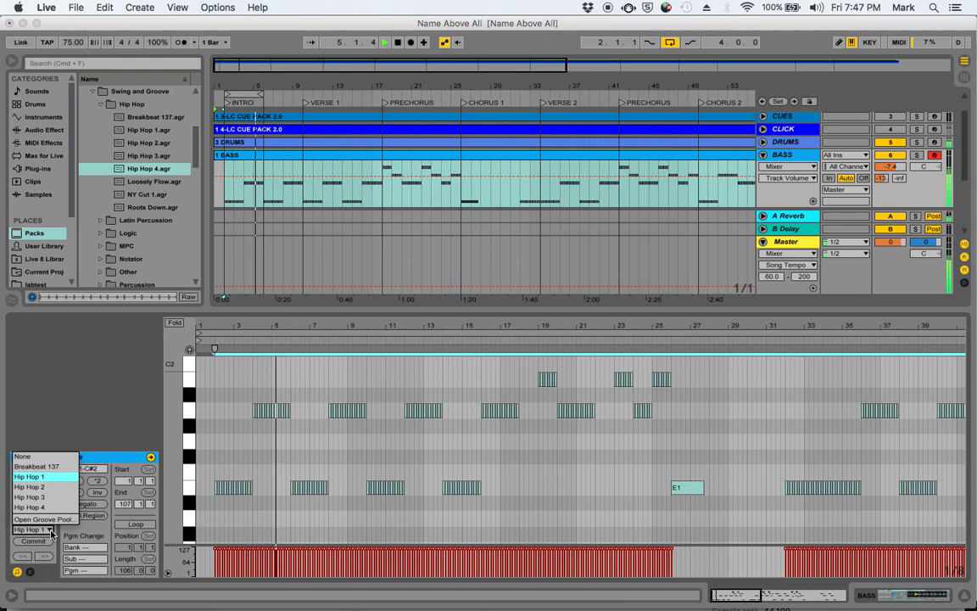
left_click(42, 486)
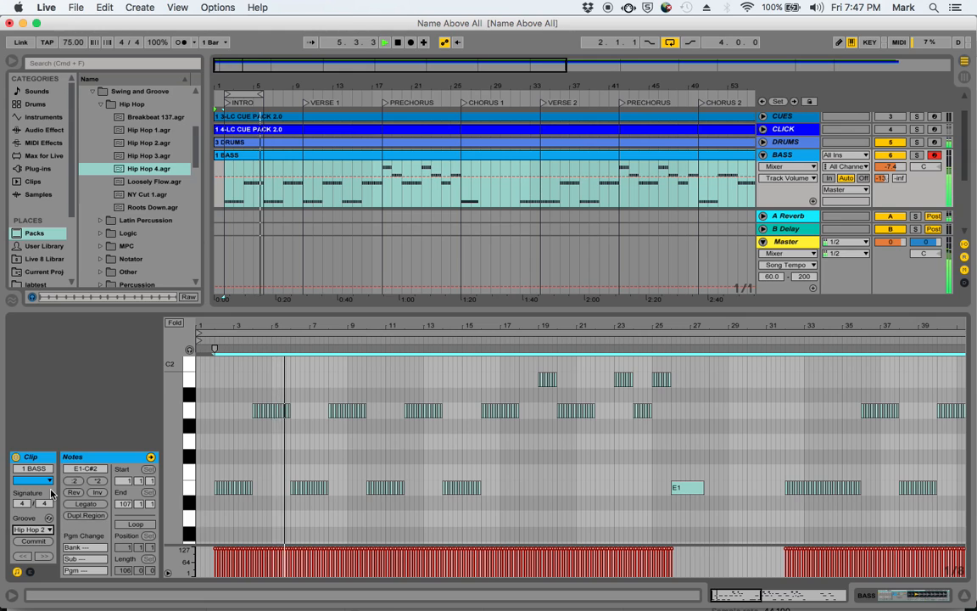
- Try committing the Hip Hop 2 groove to the bass notes, undoing the commit and stopping playback
left_click(34, 541)
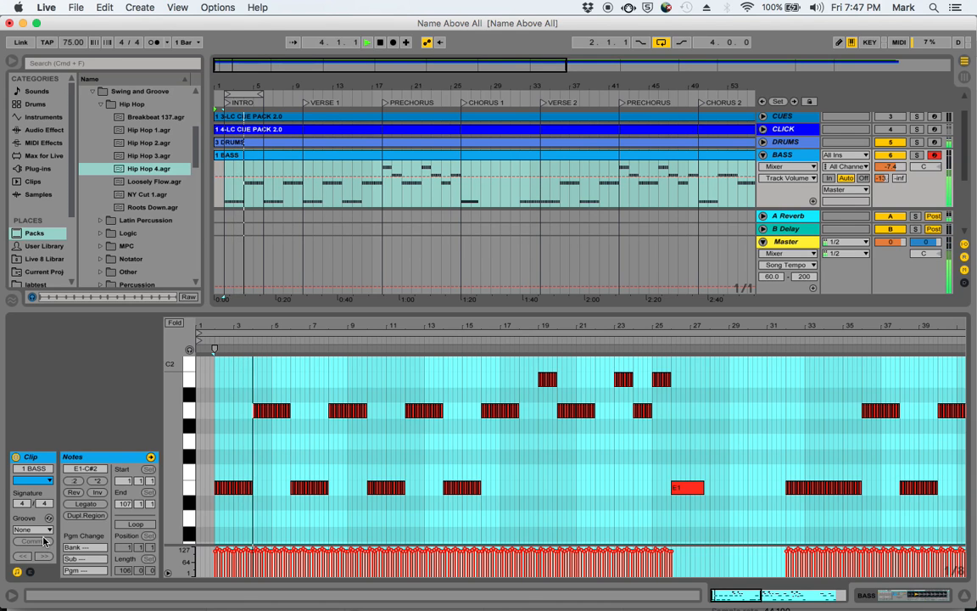
key("super+z")
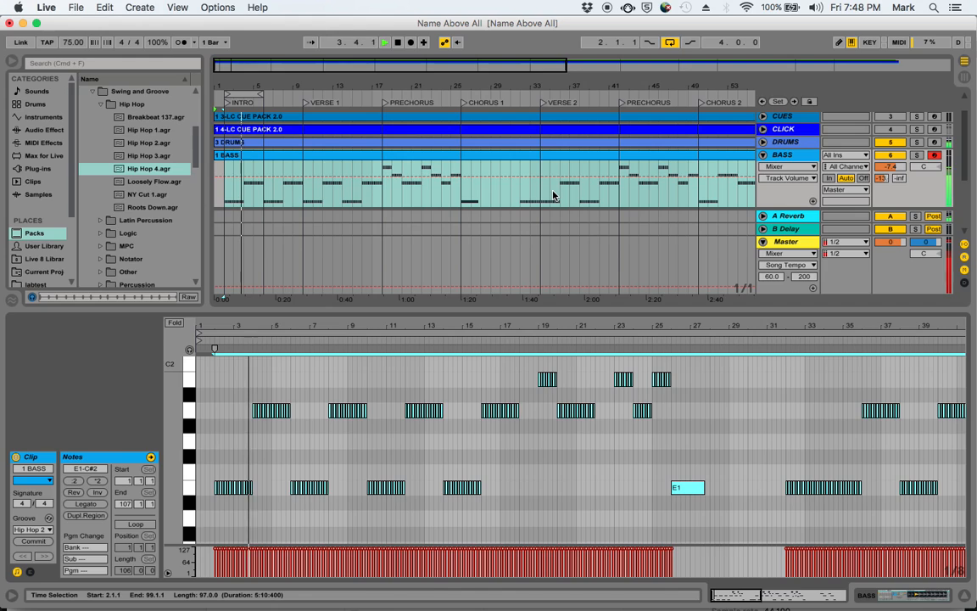
key("space")
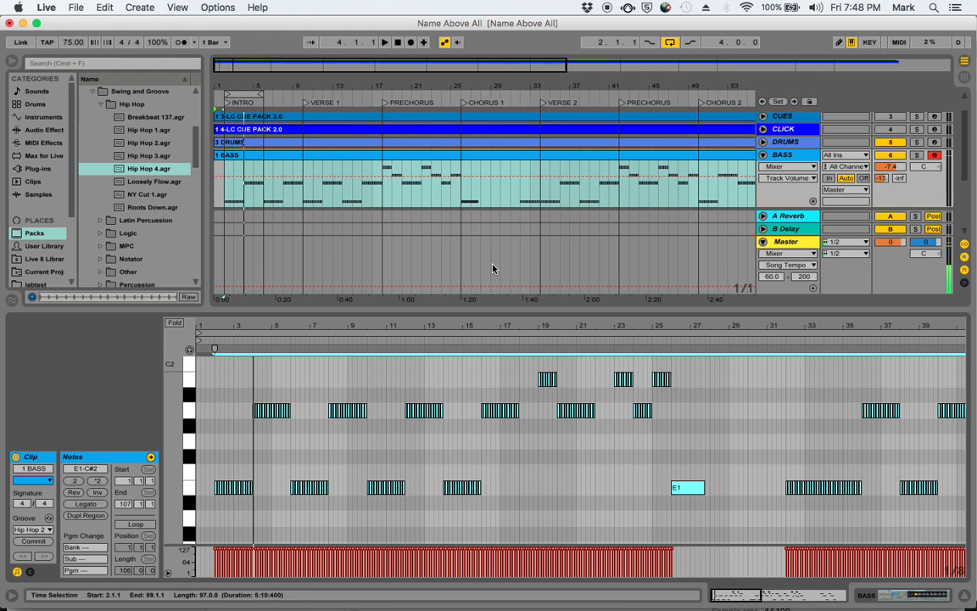
left_click(157, 156)
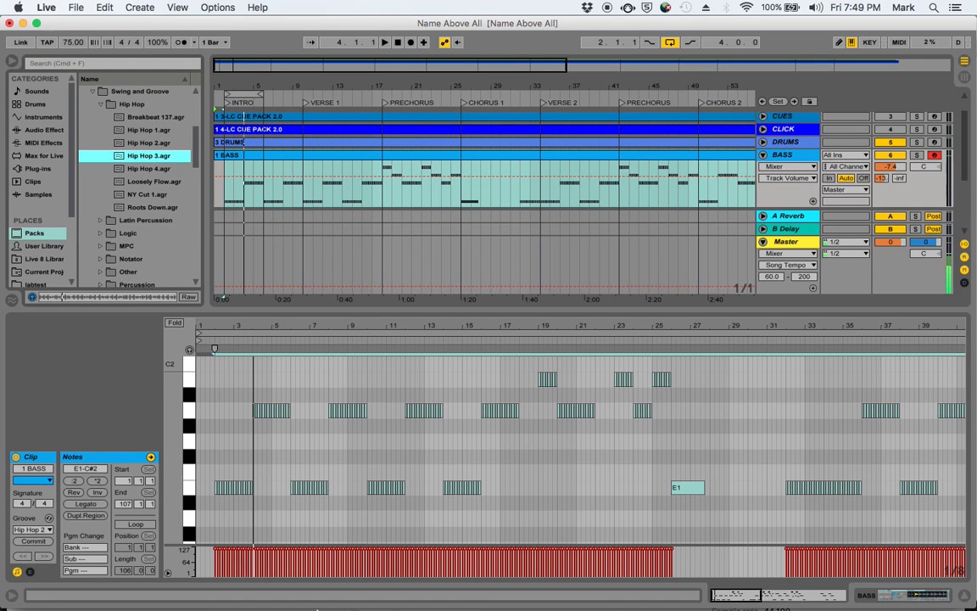
left_click(432, 585)
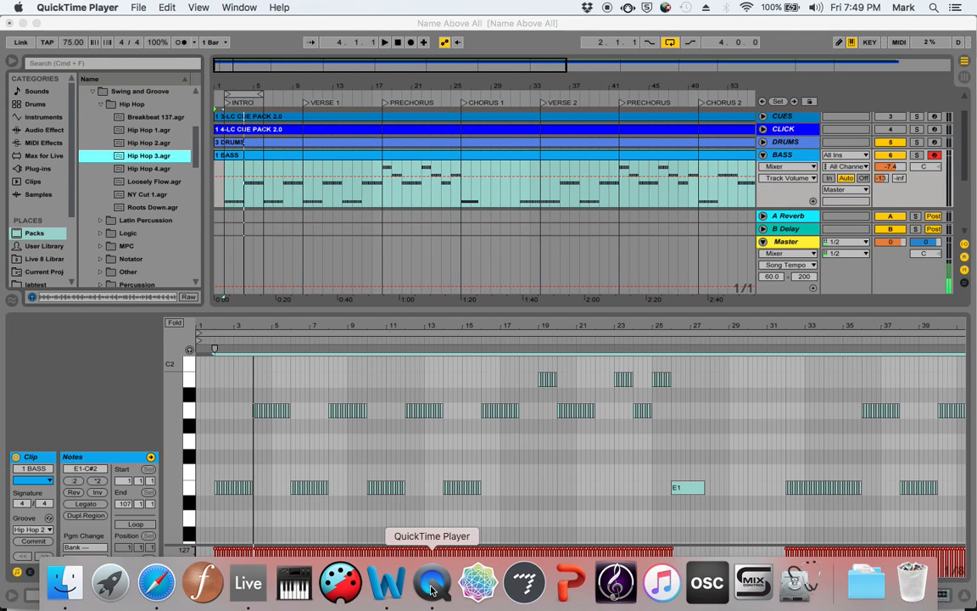
right_click(432, 585)
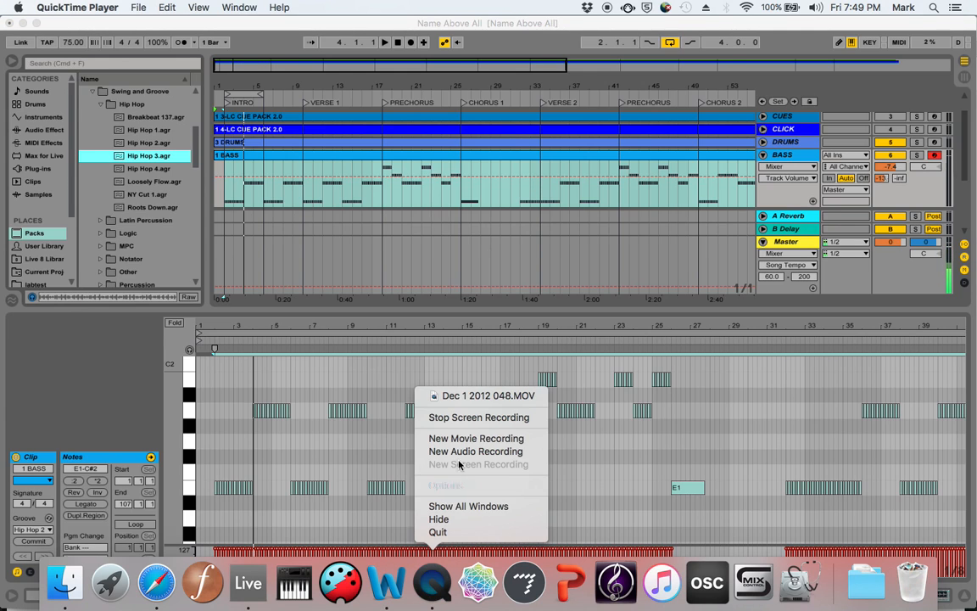